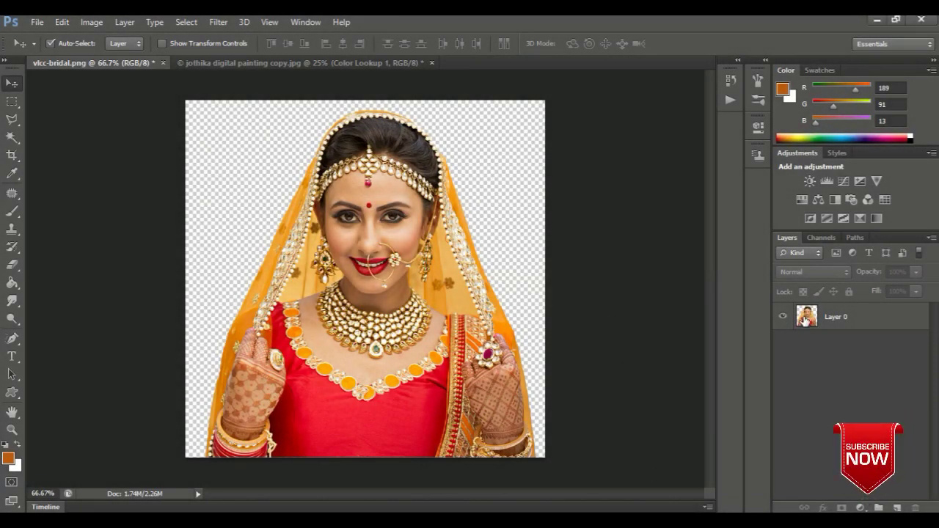
Select Layer 0 and show the Actions panel with the Realistic Painting Effect set.
left_click(806, 321)
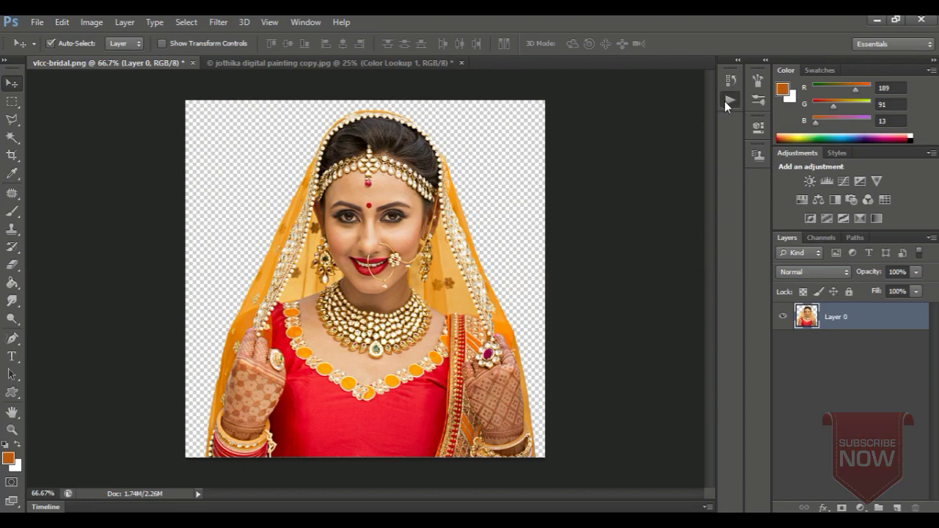
left_click(726, 101)
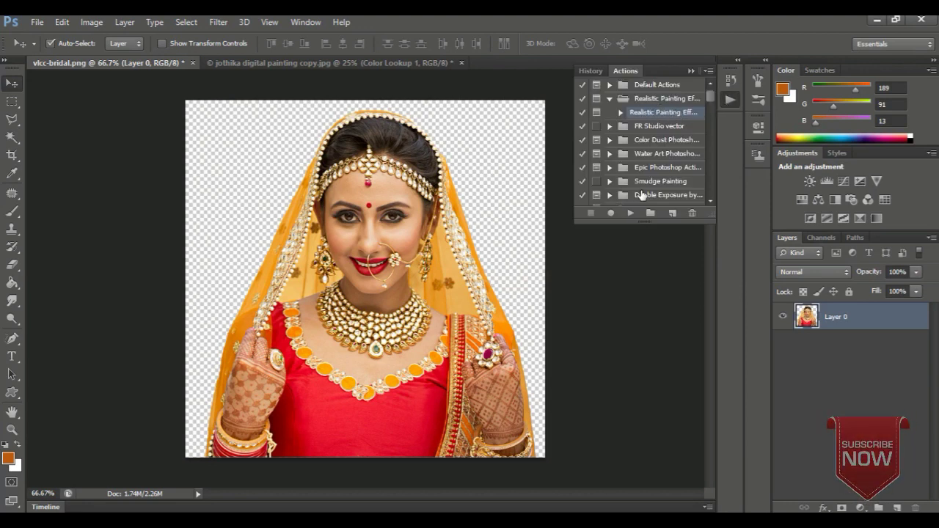
Start the painting action, accepting the Original, Painting Fx - Basic, Shadows/Highlights and Base - Effect 1 steps.
left_click(631, 213)
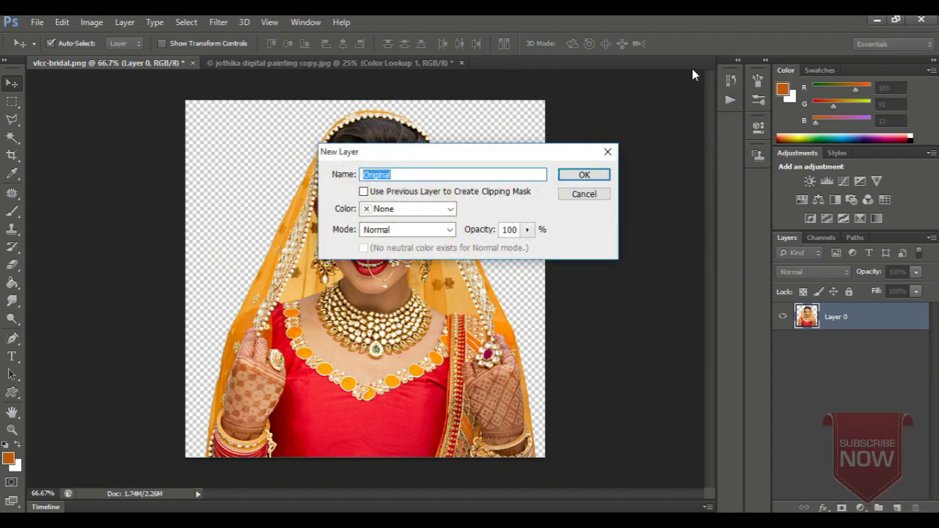
left_click(601, 176)
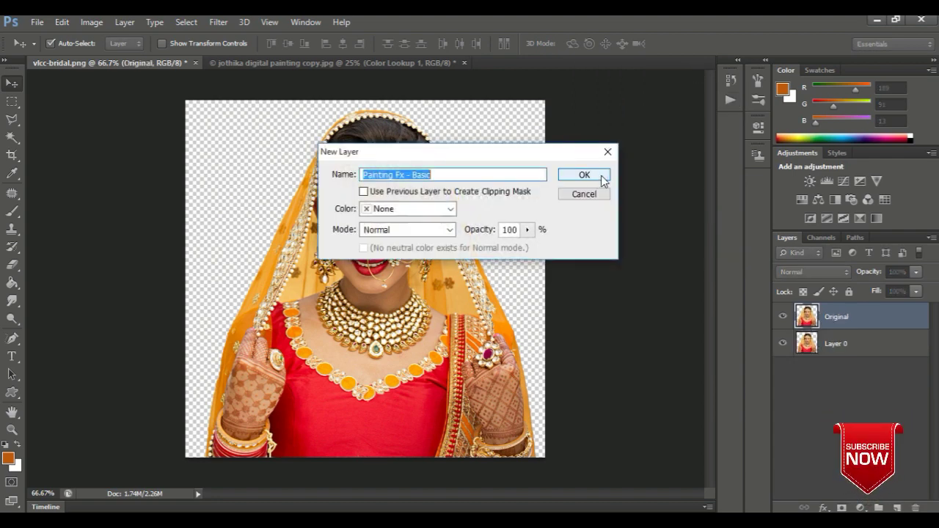
left_click(603, 179)
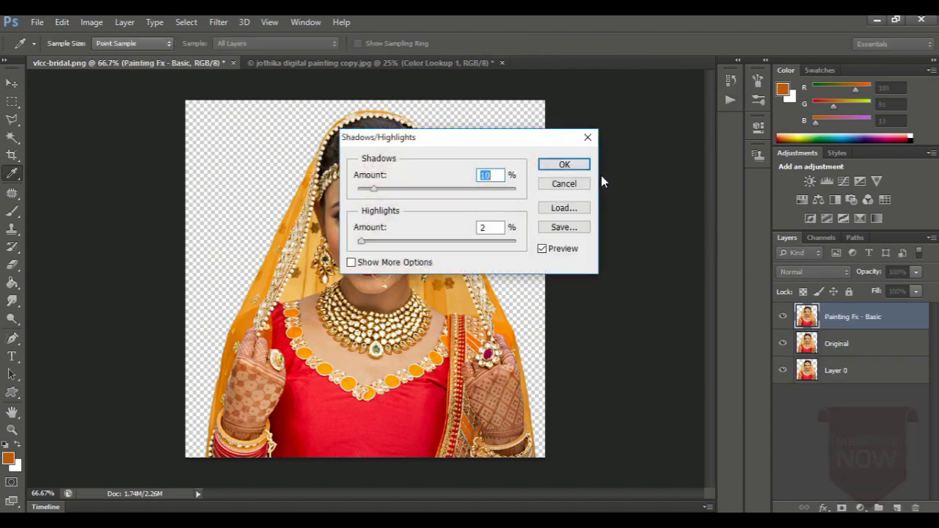
left_click(580, 167)
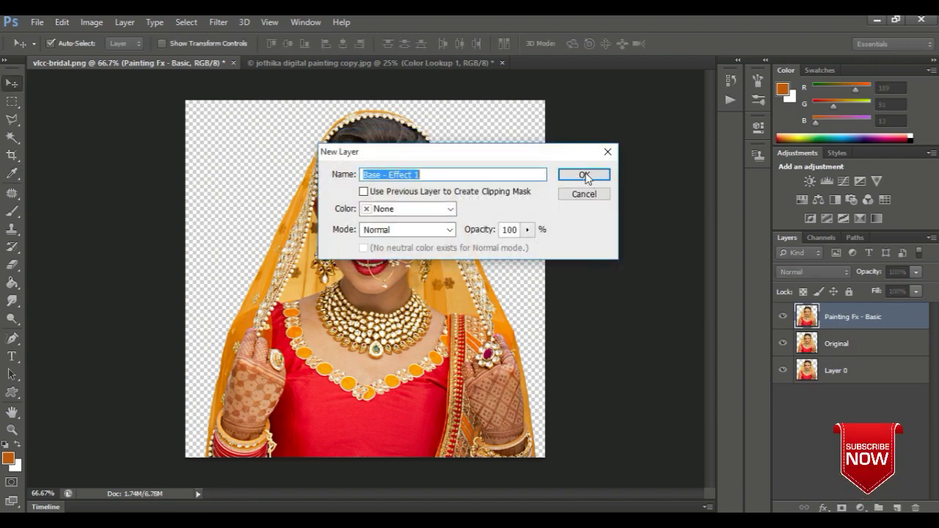
left_click(585, 177)
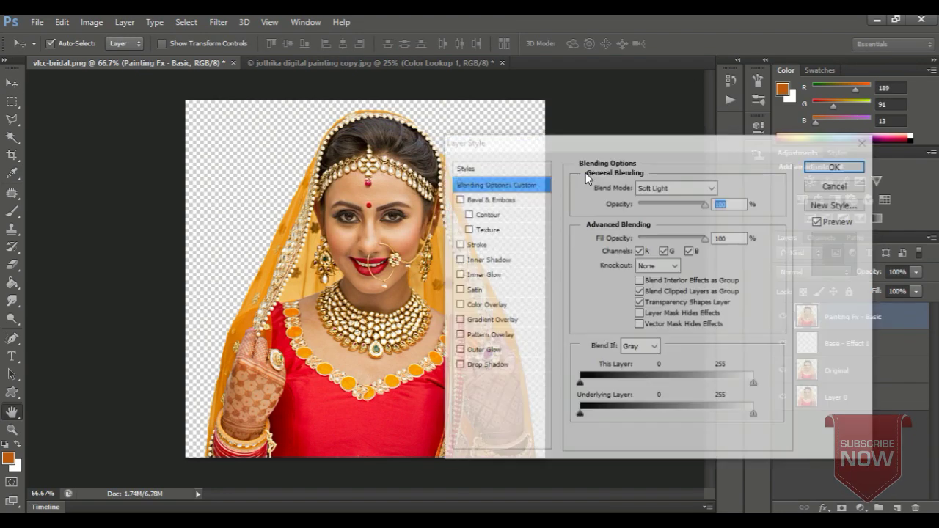
Accept the Soft Light style, High Pass, Curves, Unsharp Mask and anisotropic Diffuse steps.
left_click(833, 169)
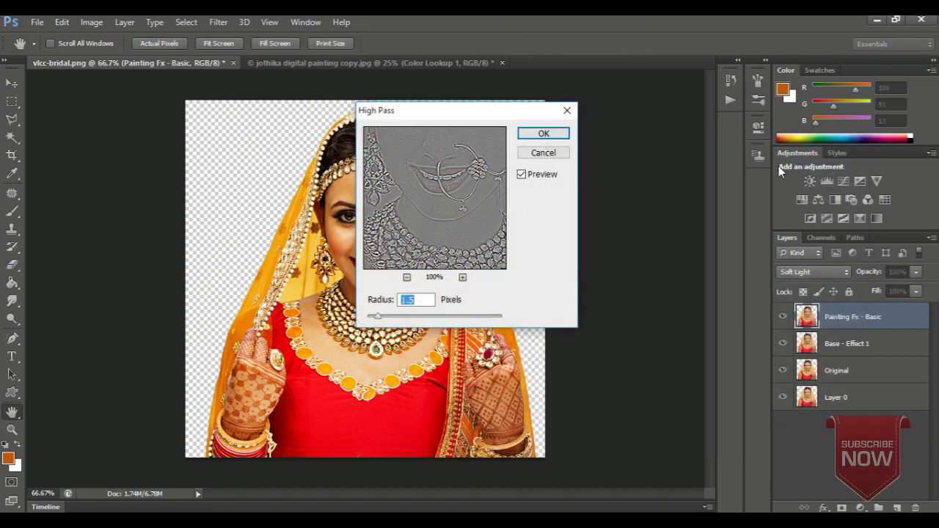
left_click(562, 133)
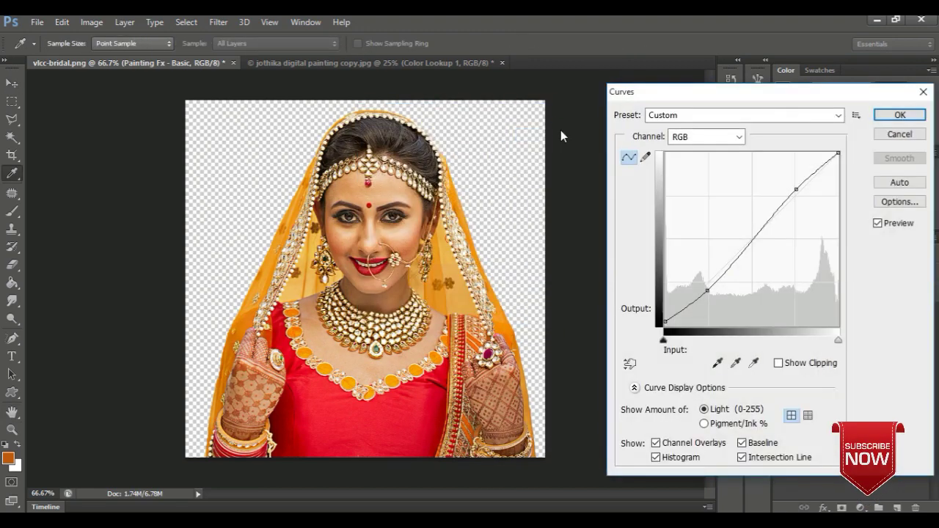
left_click(897, 120)
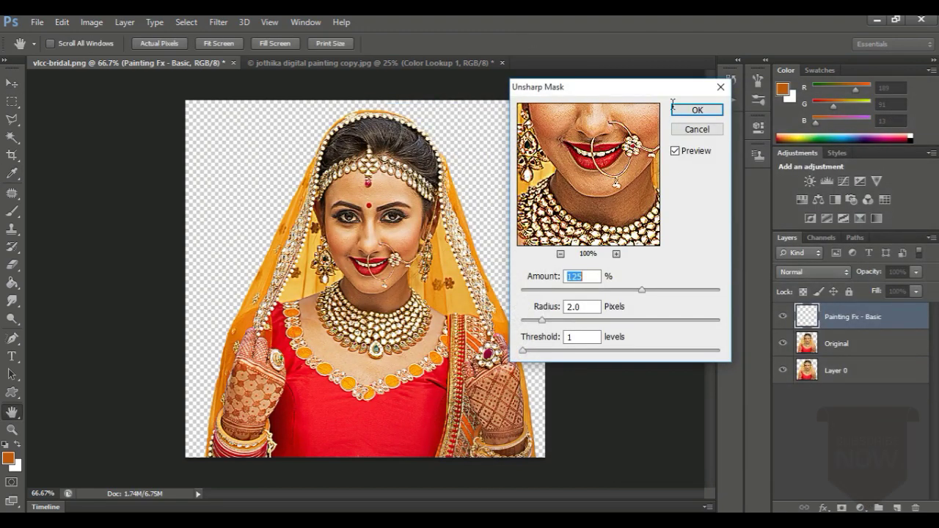
left_click(693, 111)
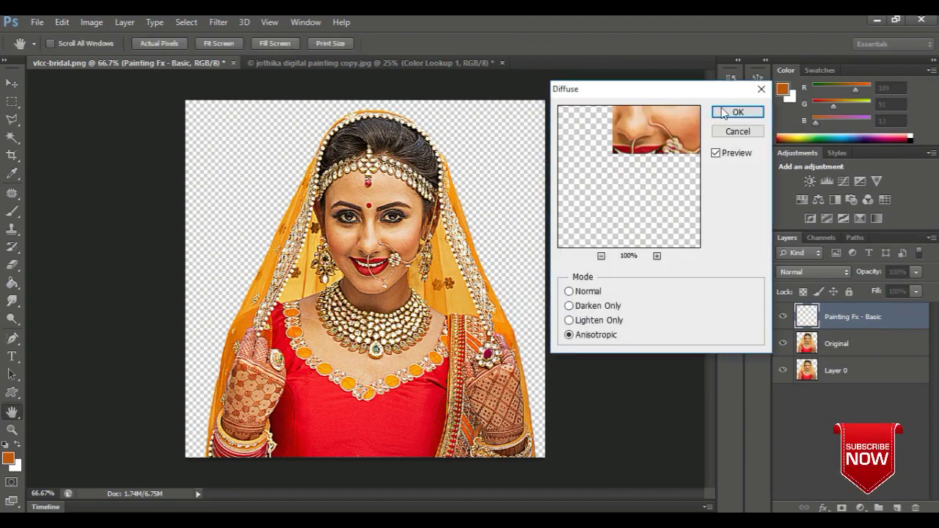
left_click(722, 108)
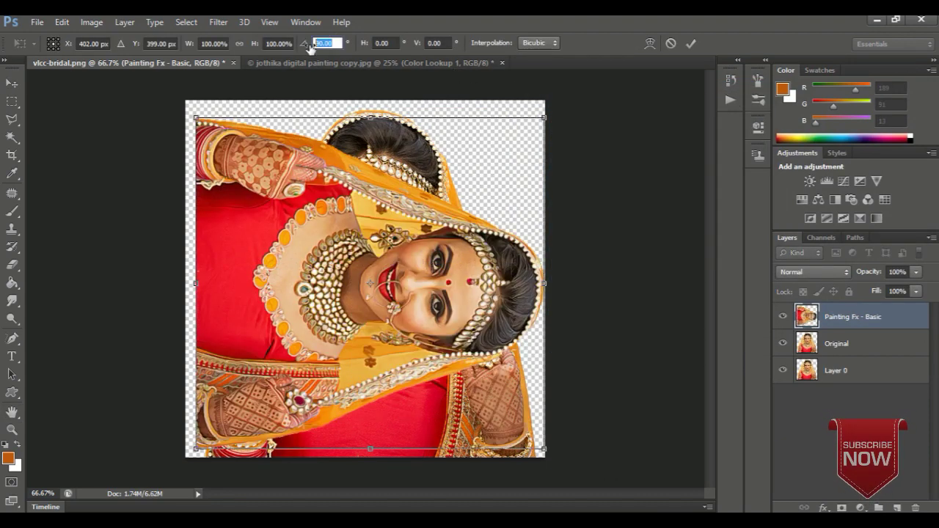
Commit each Free Transform, accept the repeated Diffuse passes, and confirm Reduce Noise.
type("0")
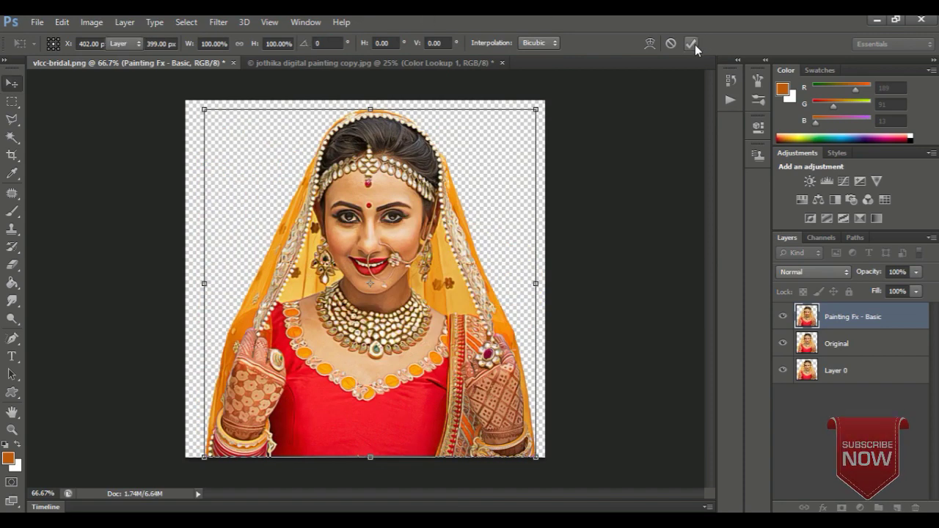
left_click(693, 44)
key("ctrl+alt+f")
left_click(737, 113)
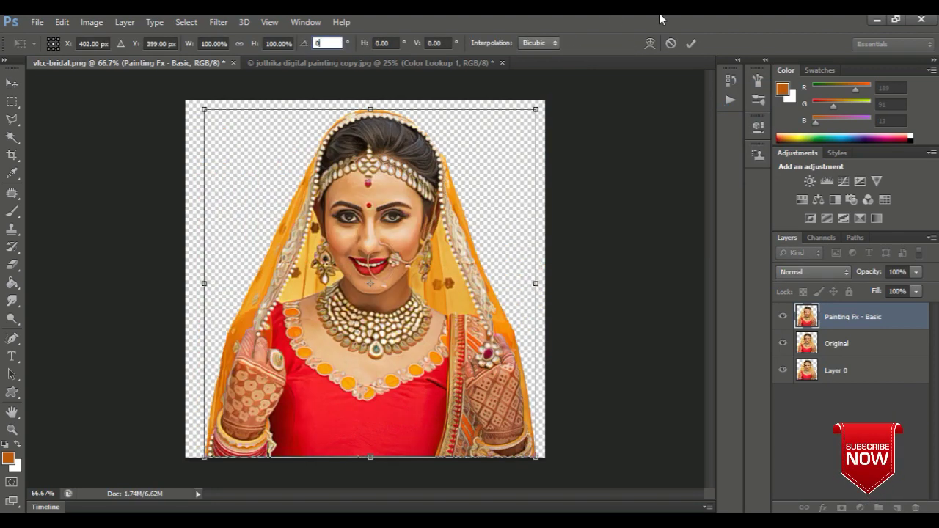
left_click(690, 46)
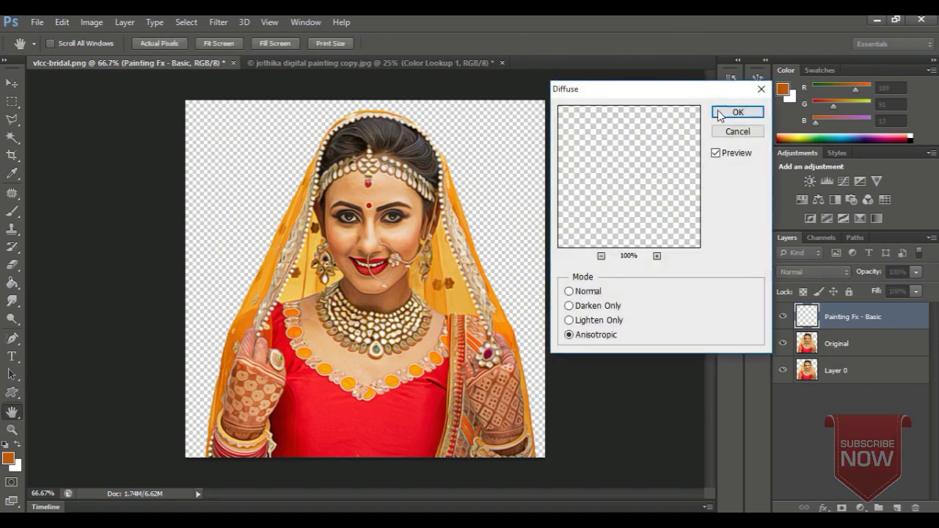
left_click(719, 114)
type("0")
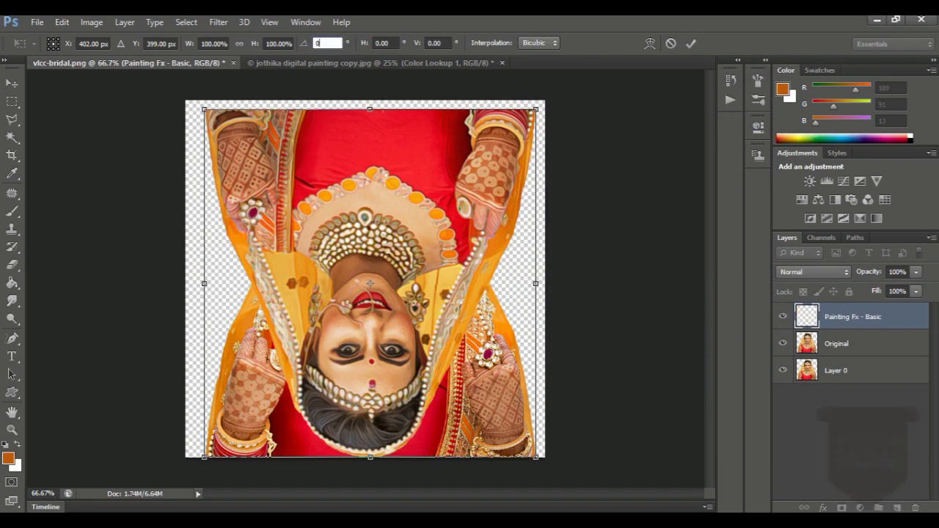
left_click(690, 46)
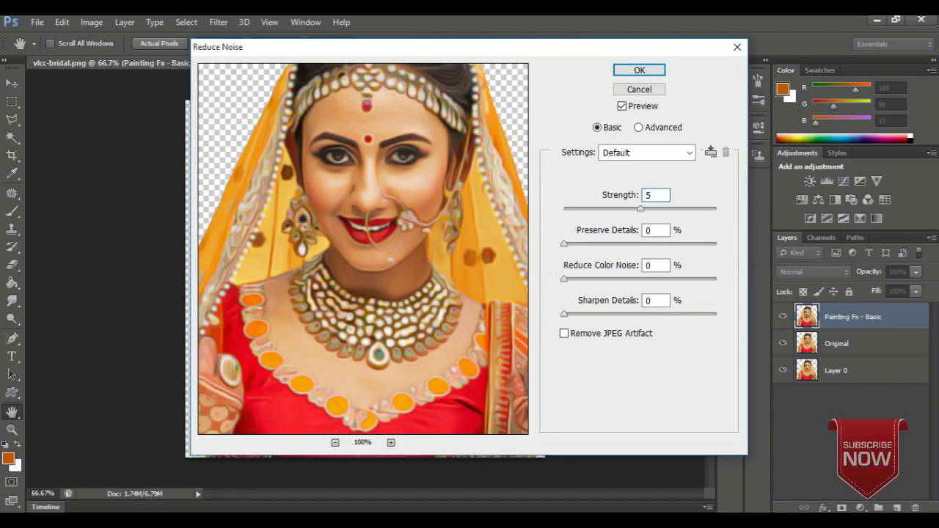
left_click(640, 71)
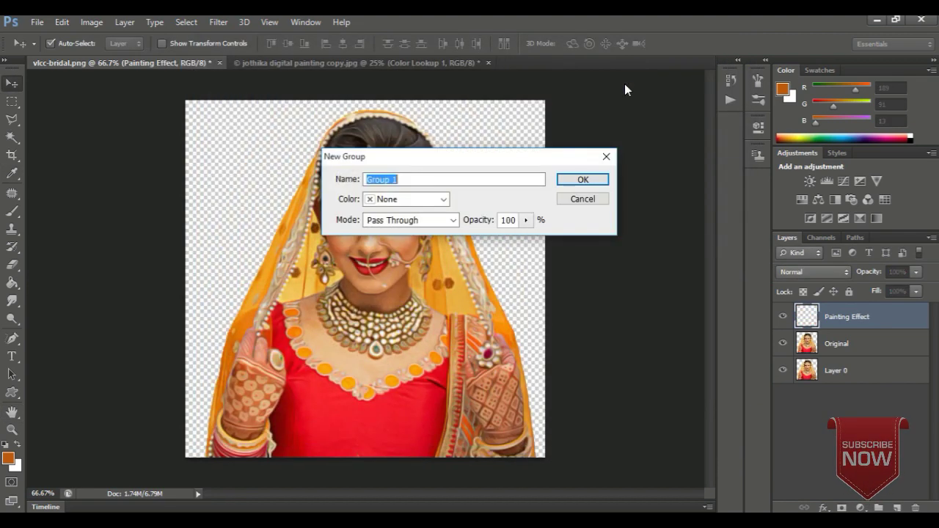
Accept the new group plus the Brightness/Contrast 1 and Color Balance adjustment layers.
left_click(586, 178)
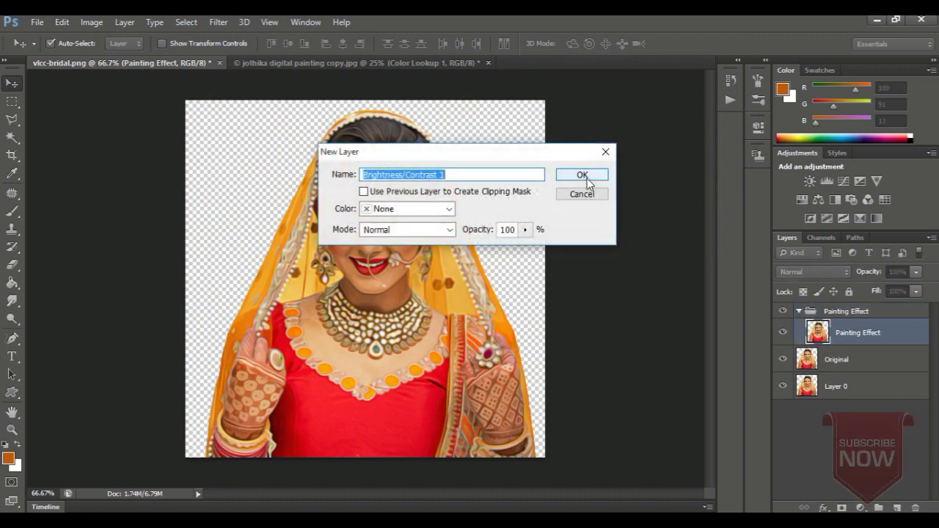
left_click(588, 178)
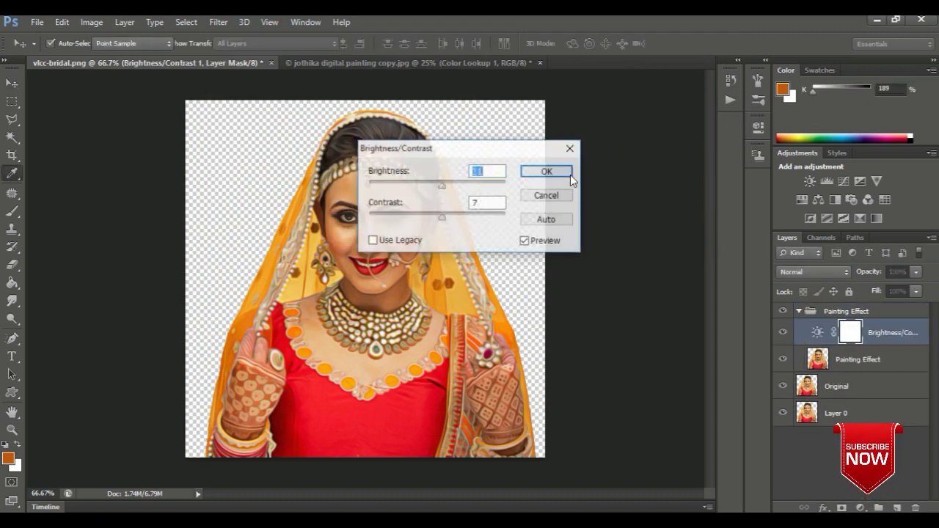
left_click(566, 174)
left_click(578, 174)
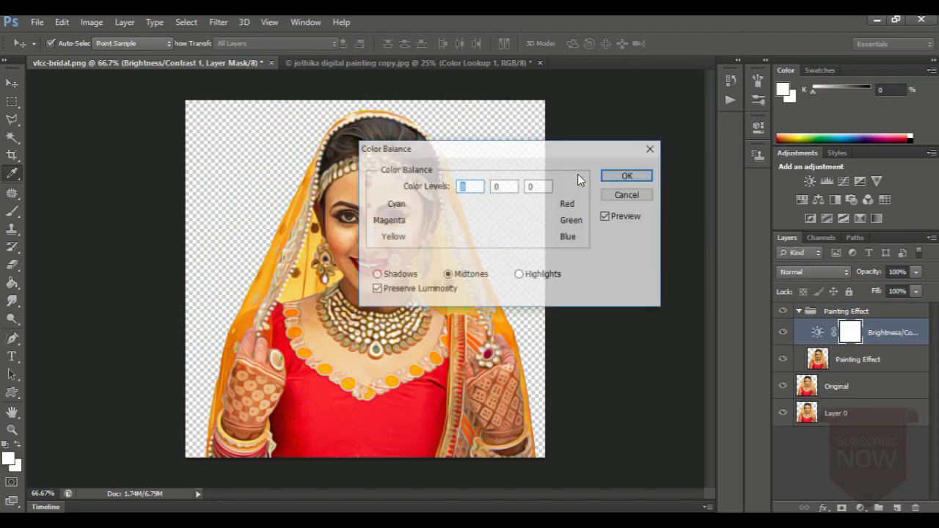
left_click(615, 177)
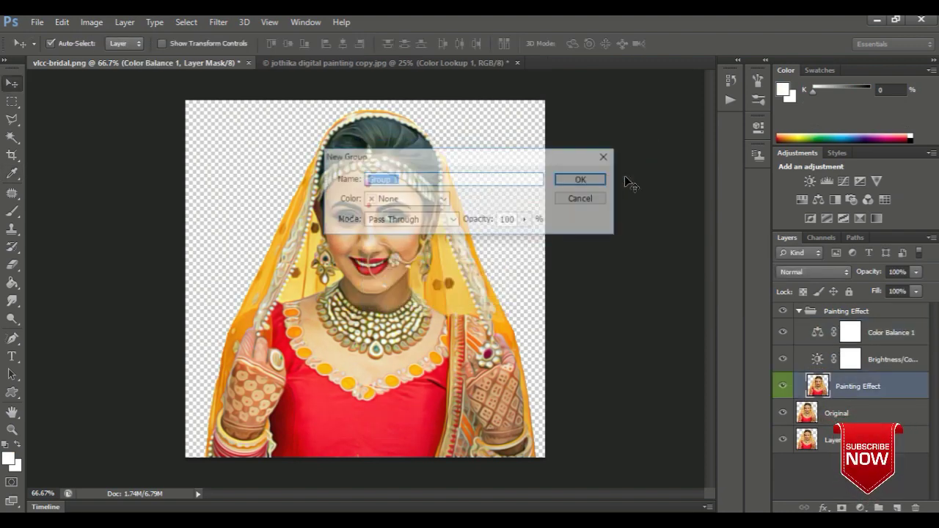
Accept the cyan solid colour fill and the orange-to-purple gradient fill.
left_click(583, 175)
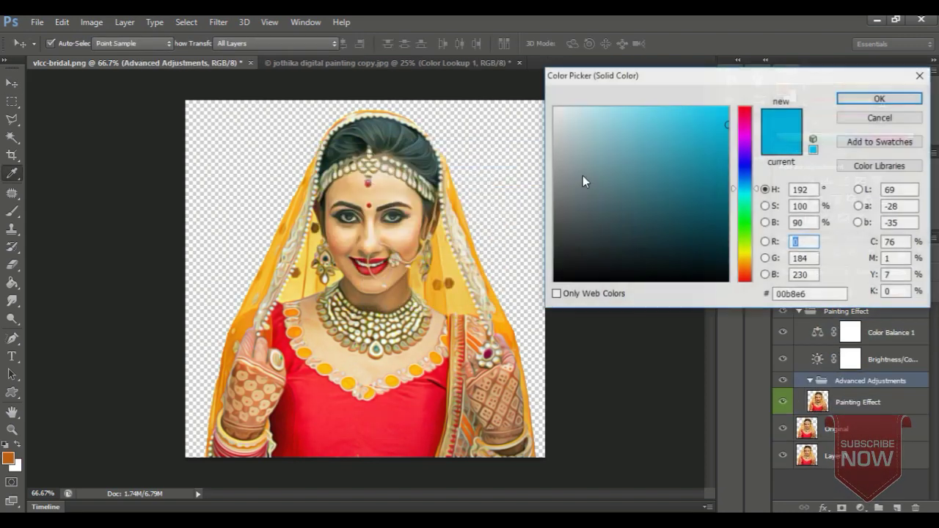
left_click(844, 100)
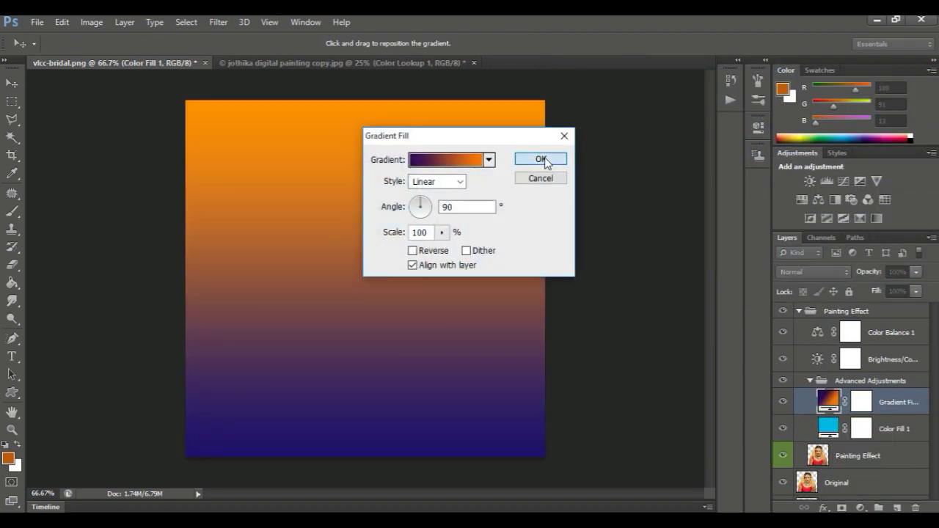
left_click(543, 158)
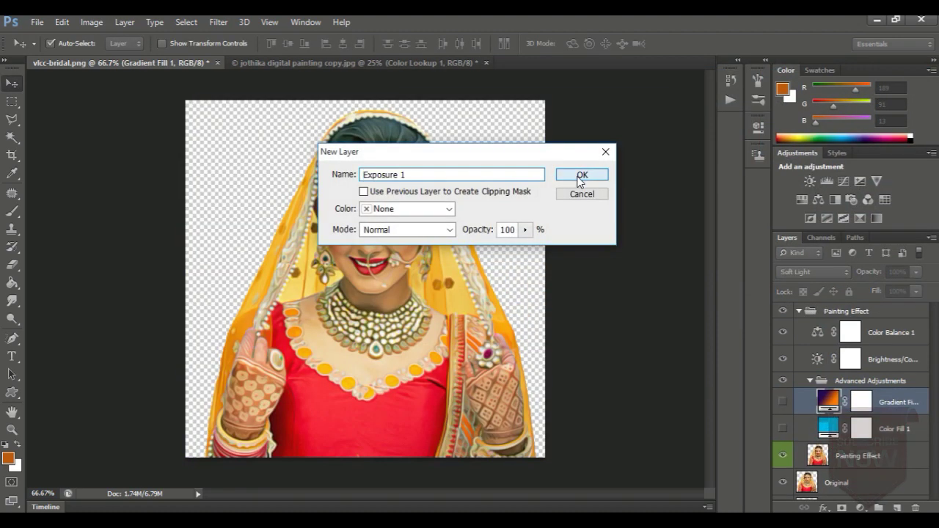
Accept the Exposure 1, Hue/Saturation and Black & White adjustment layers with default settings.
left_click(583, 176)
left_click(578, 173)
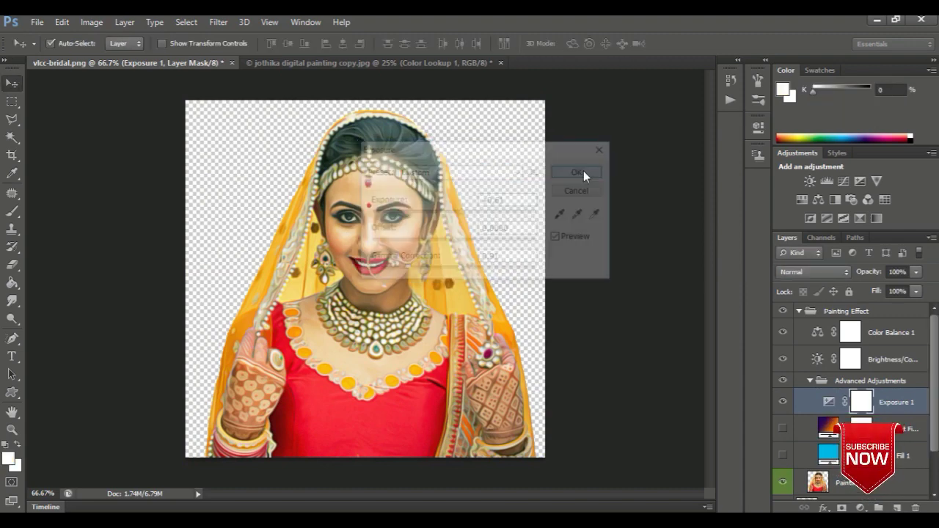
left_click(583, 174)
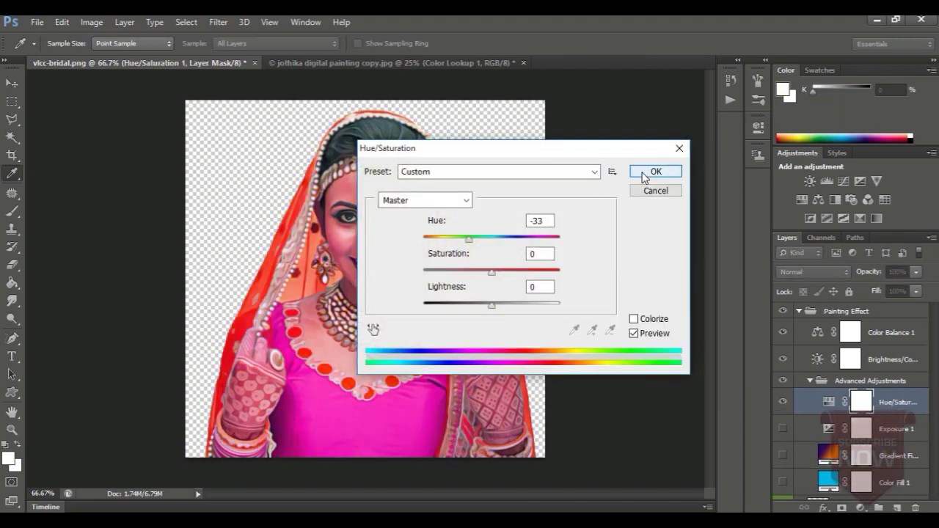
left_click(650, 173)
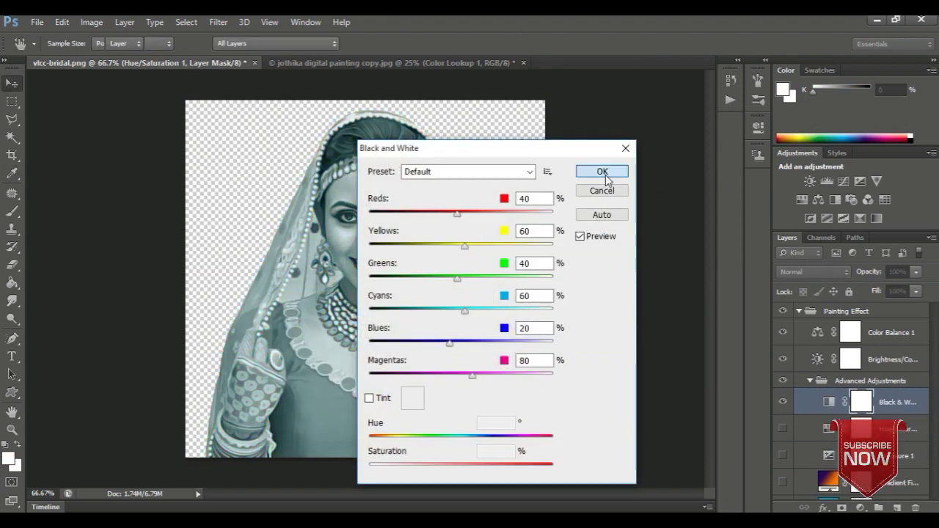
left_click(603, 173)
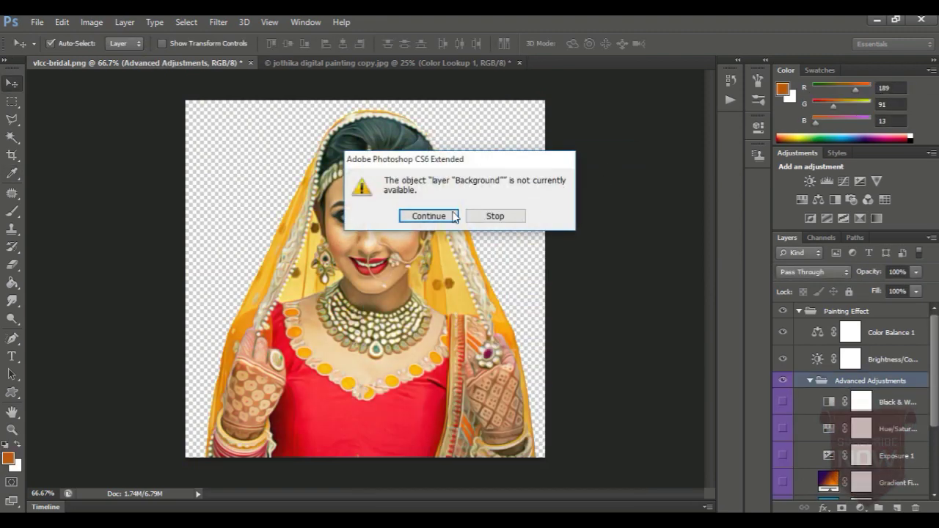
Continue past the missing-Background warning, accept Color Balance, and collapse both groups.
left_click(454, 216)
left_click(636, 179)
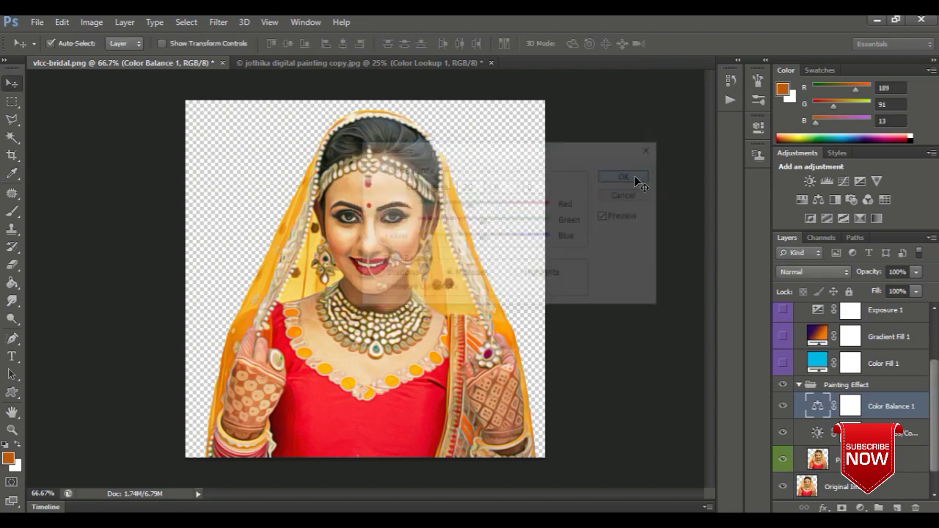
left_click(799, 385)
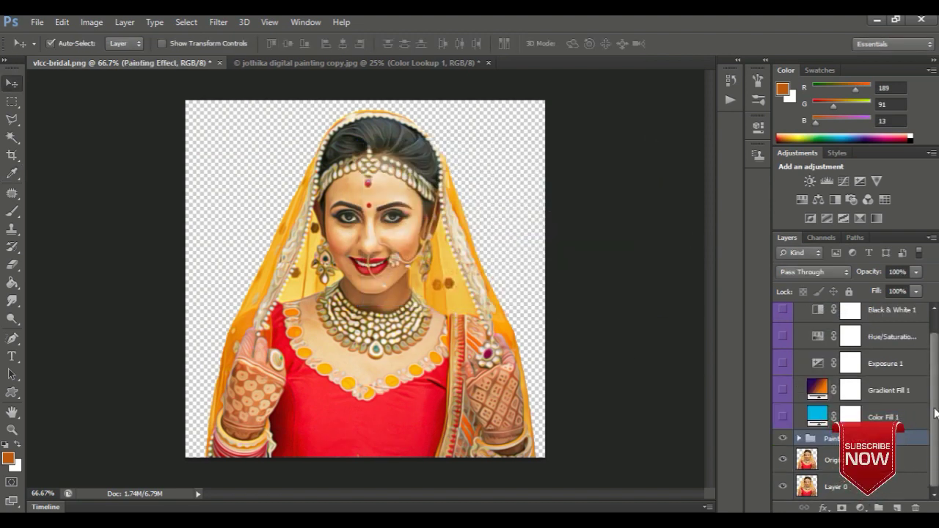
left_click_drag(935, 415, 935, 369)
left_click(799, 311)
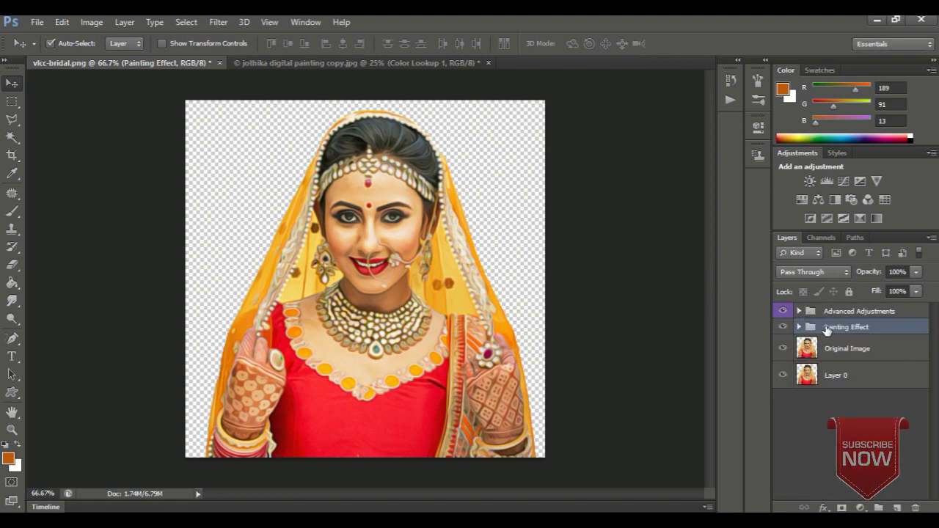
Select Original Image with the Advanced Adjustments group and merge them into one layer.
left_click(838, 351, "shift")
left_click(854, 314, "shift")
right_click(855, 315)
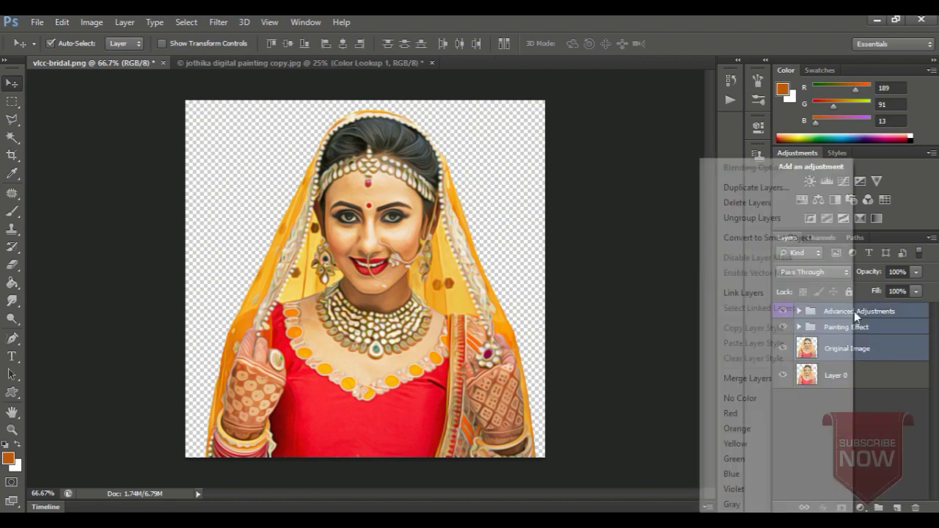
left_click(751, 379)
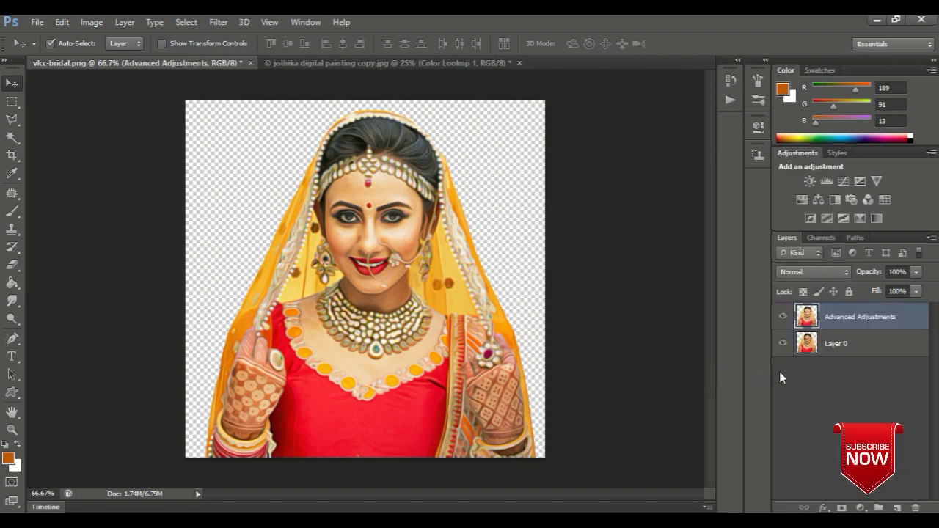
Drag the orange-purple cloudy image from the jothika document onto the bridal canvas.
left_click(817, 371)
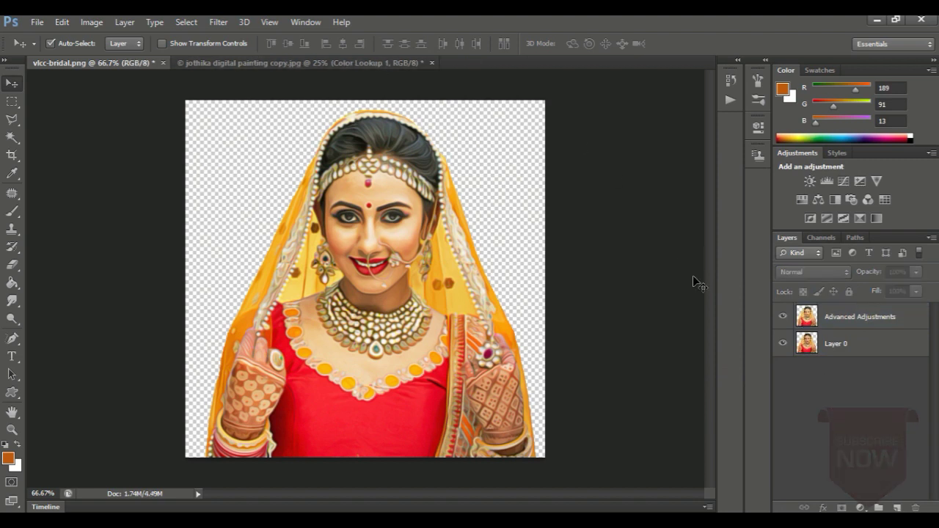
left_click(380, 64)
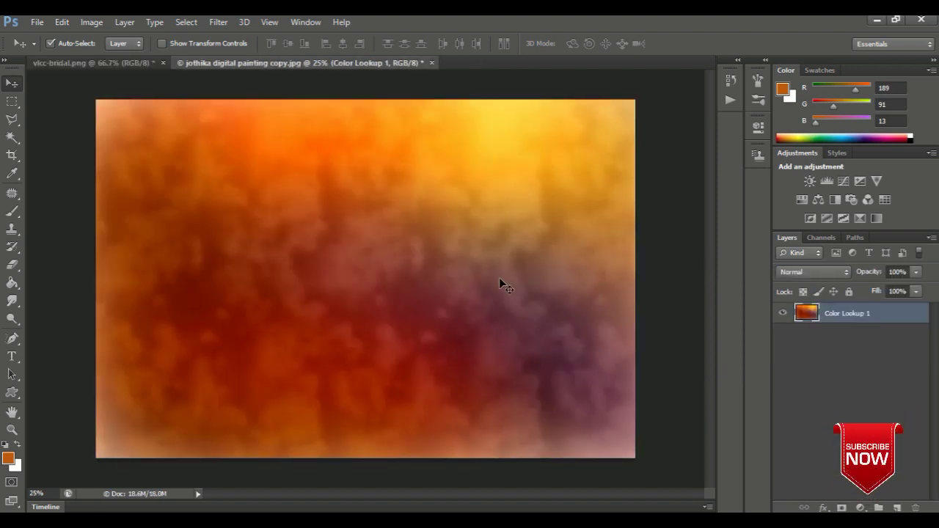
left_click_drag(480, 264, 102, 64)
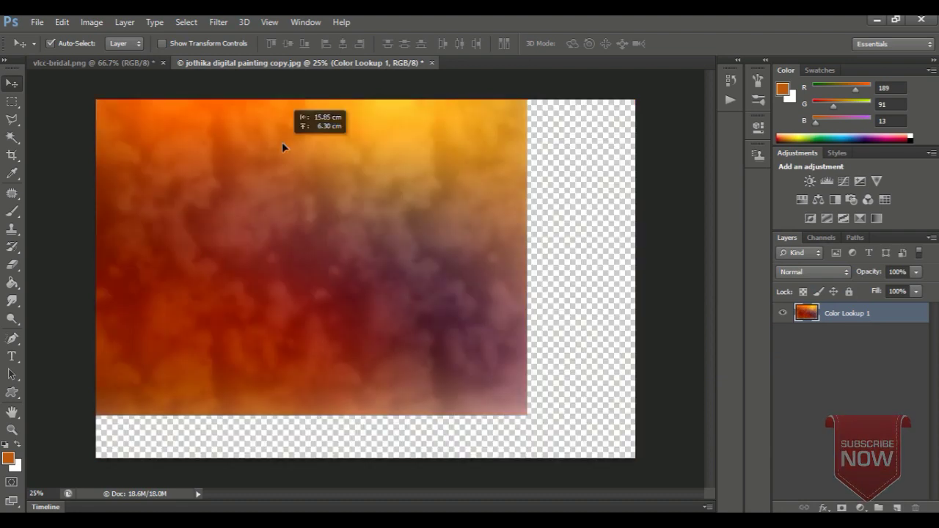
left_click(102, 64)
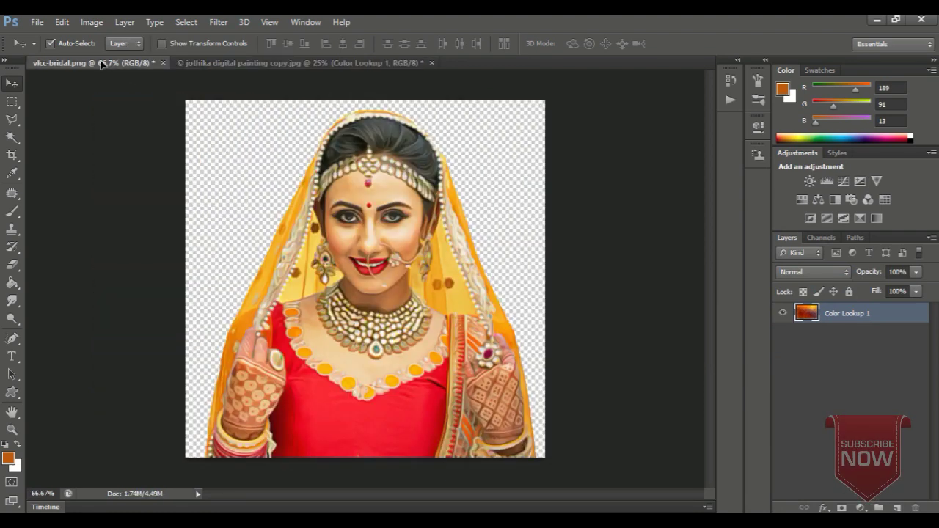
left_click_drag(126, 67, 282, 163)
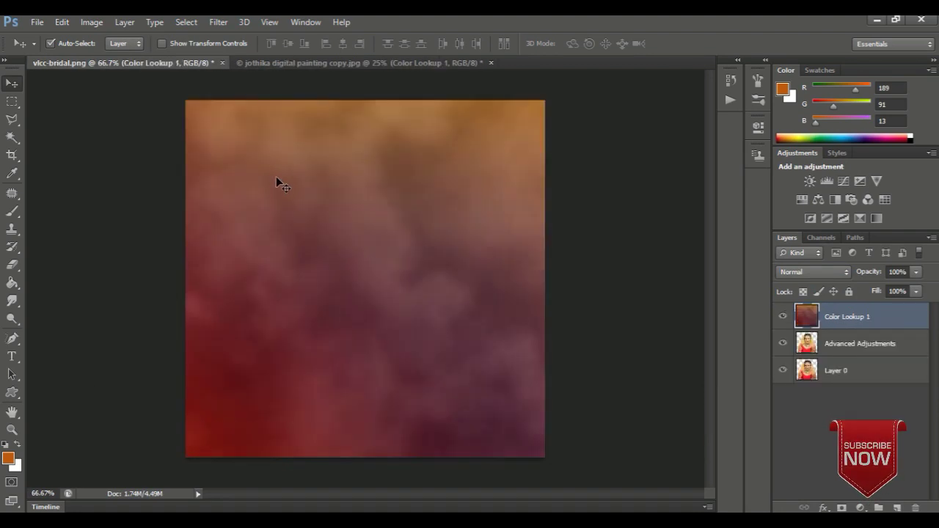
left_click_drag(279, 199, 516, 263)
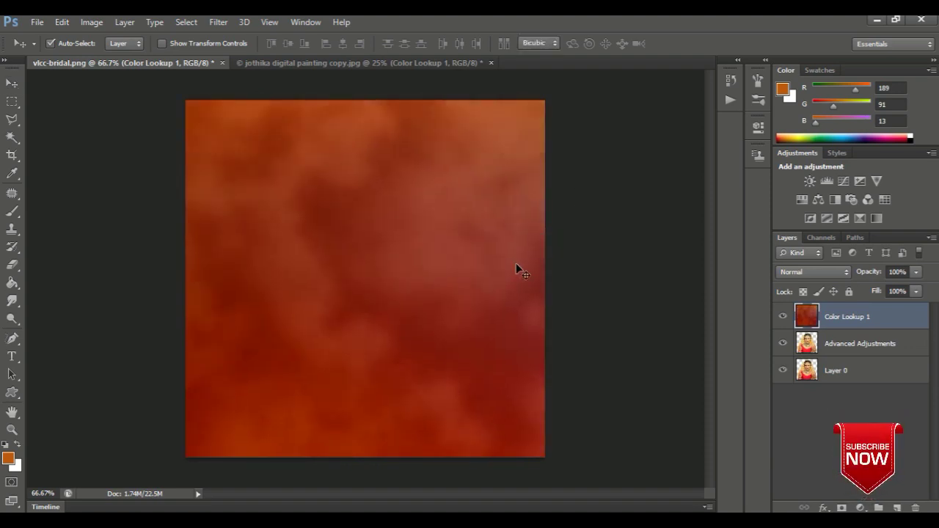
Free-transform the Color Lookup 1 cloud layer to cover the entire bridal canvas.
key("ctrl+t")
left_click_drag(267, 226, 145, 149)
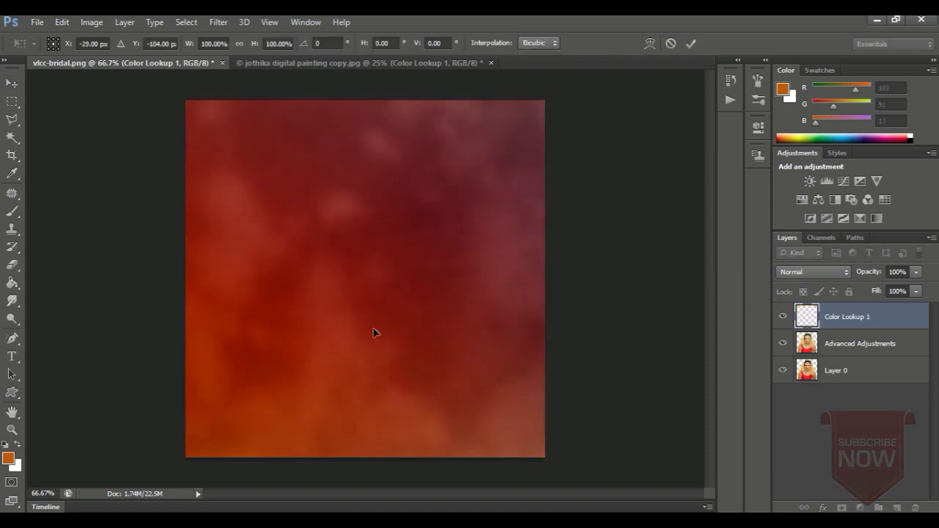
mouse_move(375, 331)
left_mouse_down()
mouse_move(197, 173)
mouse_move(151, 197)
left_mouse_up()
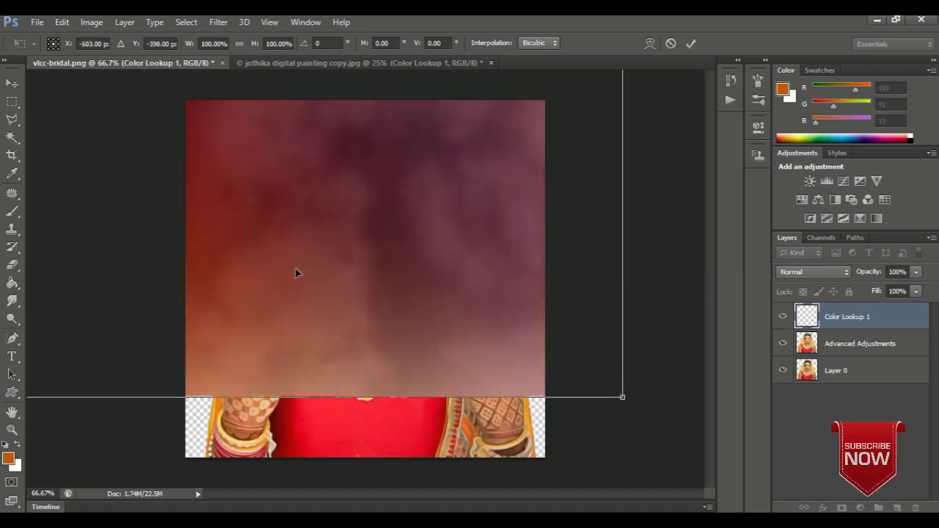
left_click_drag(298, 272, 180, 281)
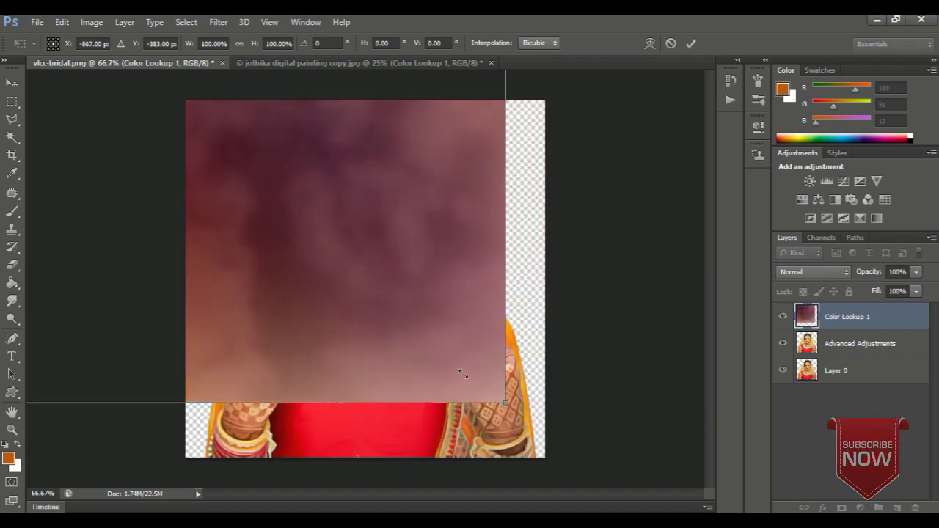
mouse_move(506, 403)
left_mouse_down()
mouse_move(262, 172)
mouse_move(196, 158)
left_mouse_up()
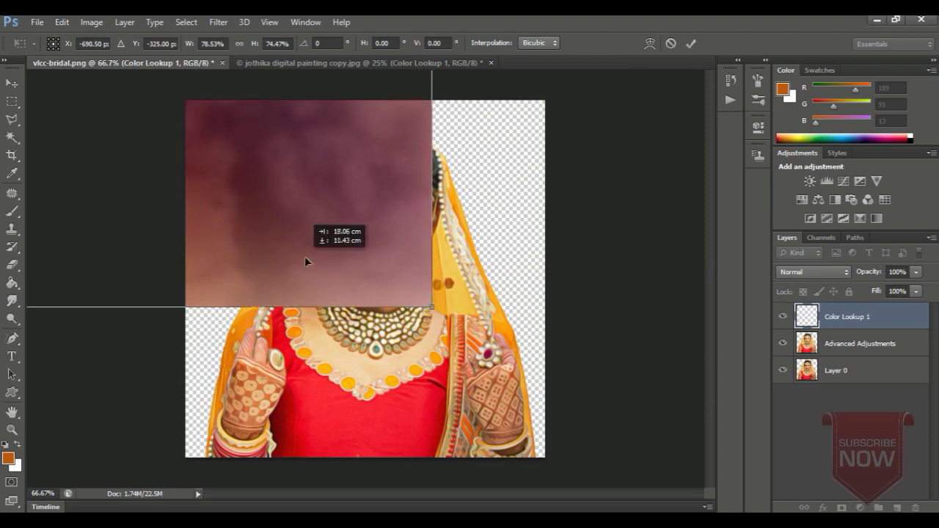
left_click_drag(70, 113, 468, 371)
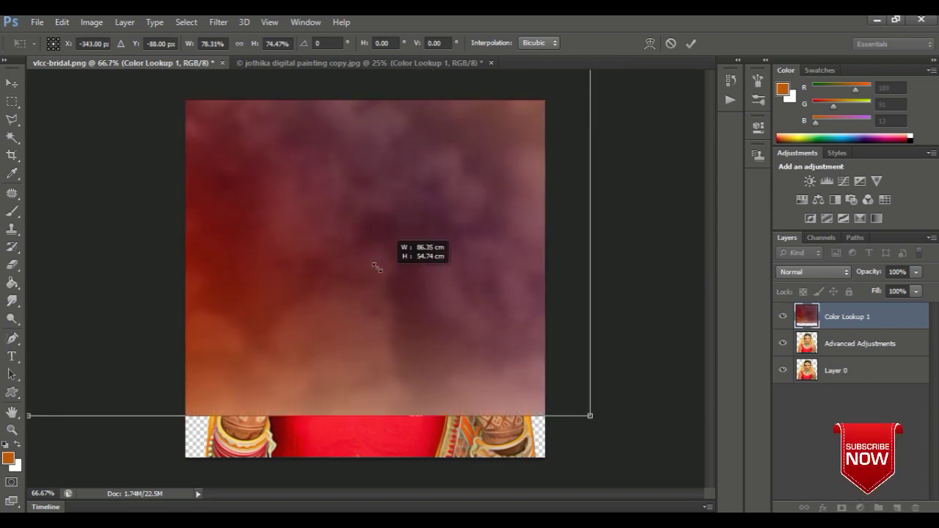
left_click_drag(593, 415, 268, 224)
left_click_drag(151, 161, 552, 399)
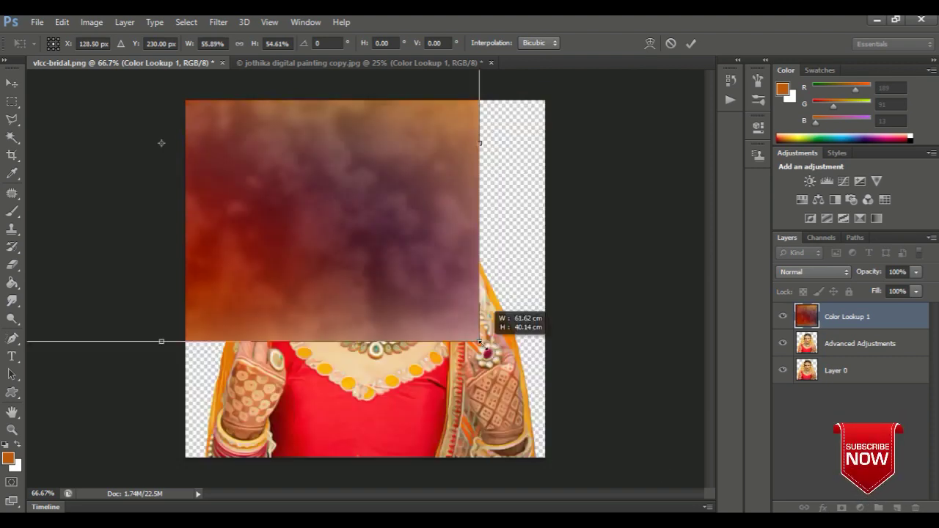
left_click_drag(649, 467, 335, 254)
mouse_move(140, 159)
left_mouse_down()
mouse_move(393, 294)
mouse_move(469, 314)
left_mouse_up()
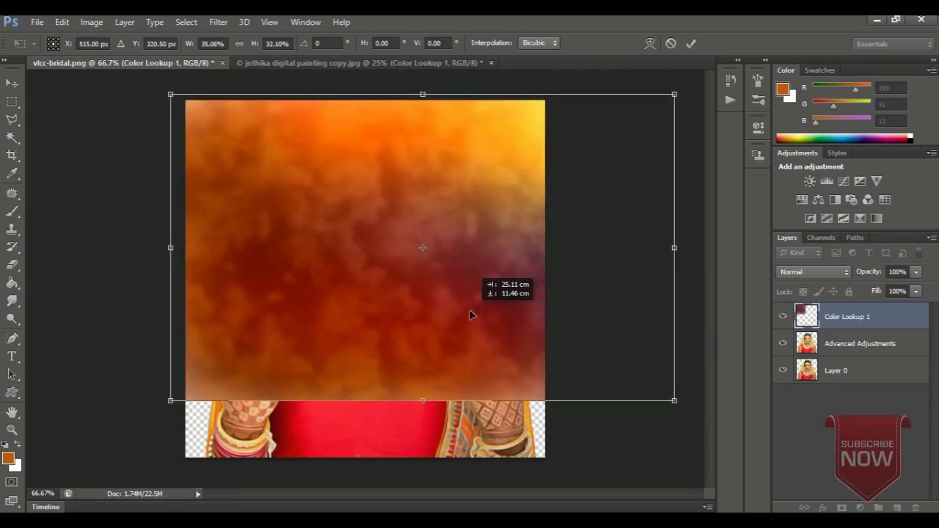
left_click_drag(469, 315, 463, 312)
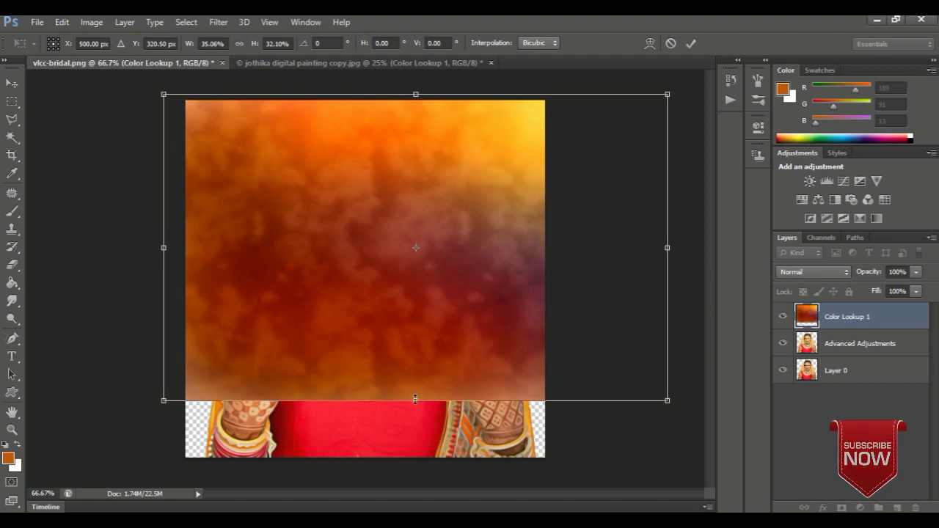
left_click_drag(415, 399, 416, 467)
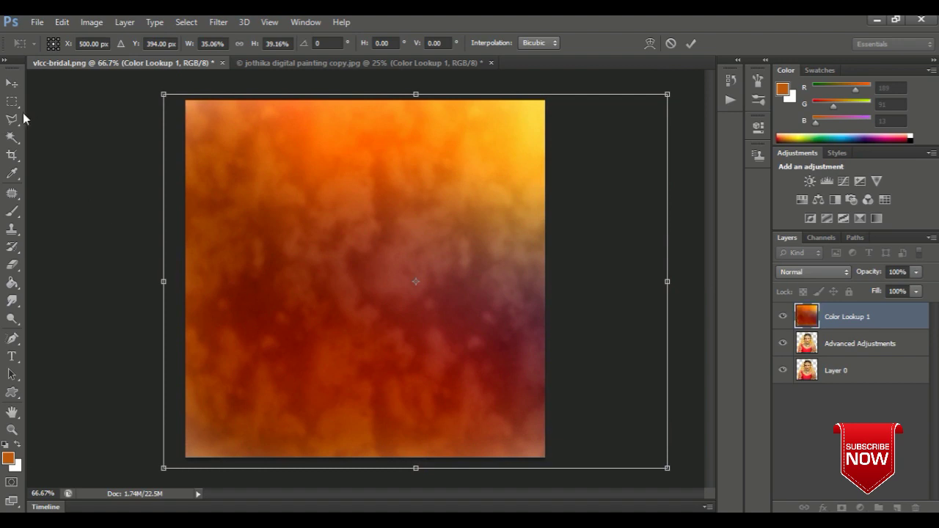
left_click(12, 87)
key("Return")
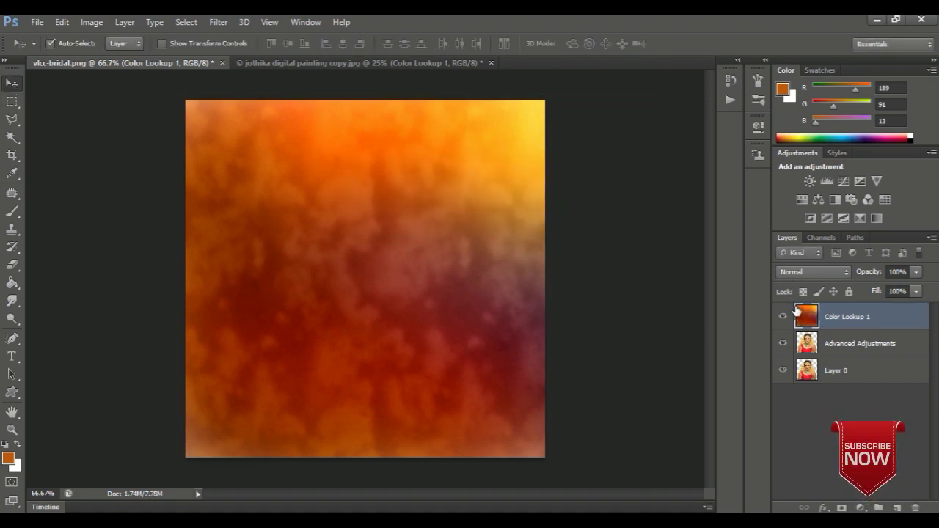
Put Color Lookup 1 below Layer 0, sample dark red, and add Layer 1 on top.
left_click_drag(804, 317, 807, 384)
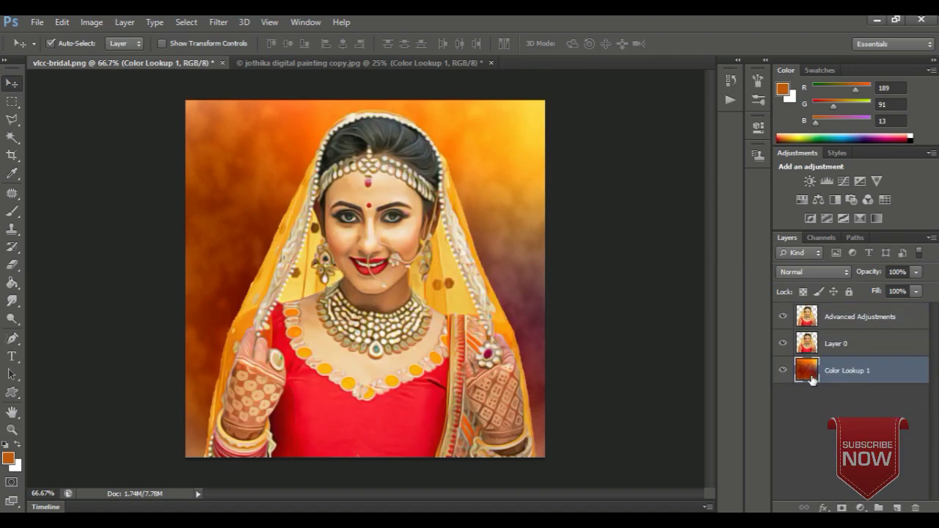
key("i")
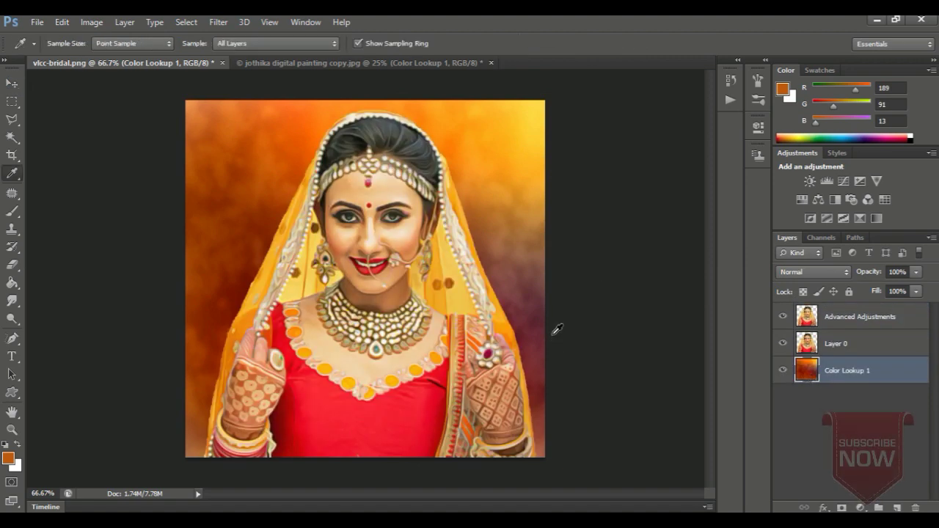
left_click(539, 396)
key("b")
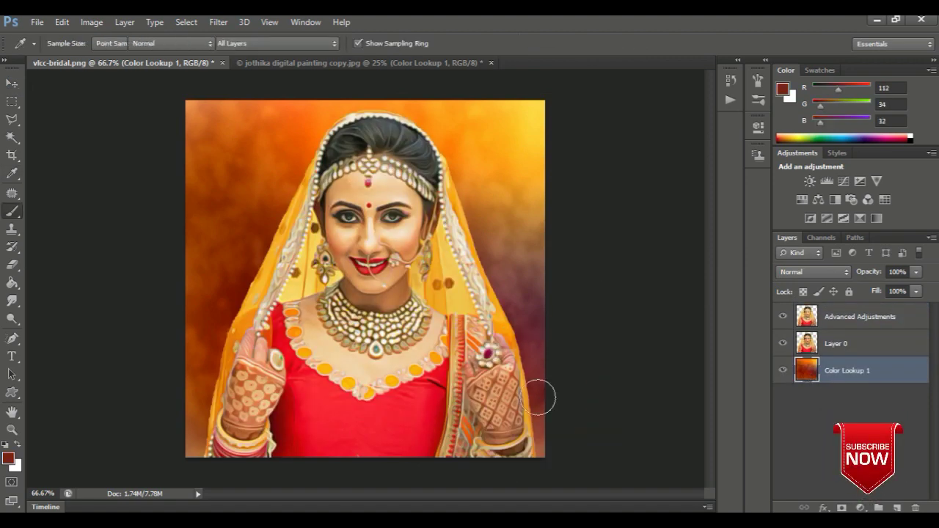
left_click(897, 508)
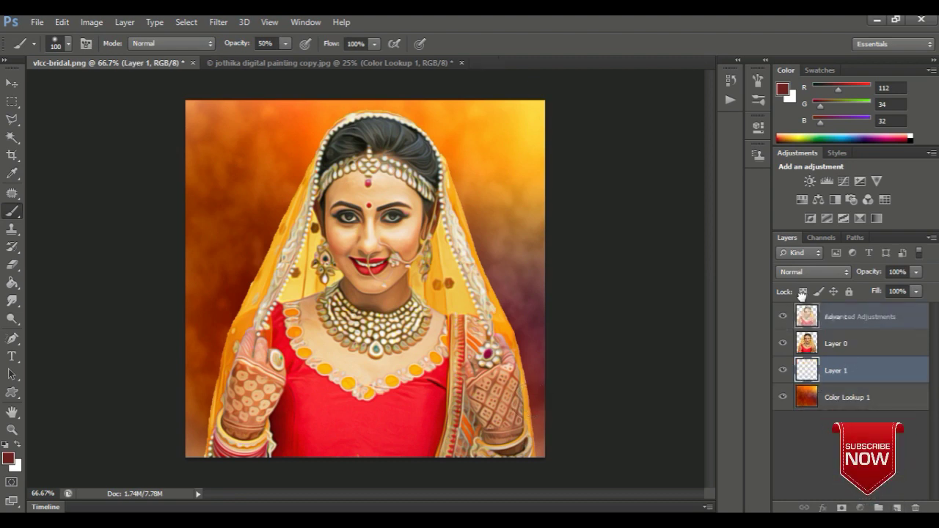
left_click_drag(846, 363, 805, 307)
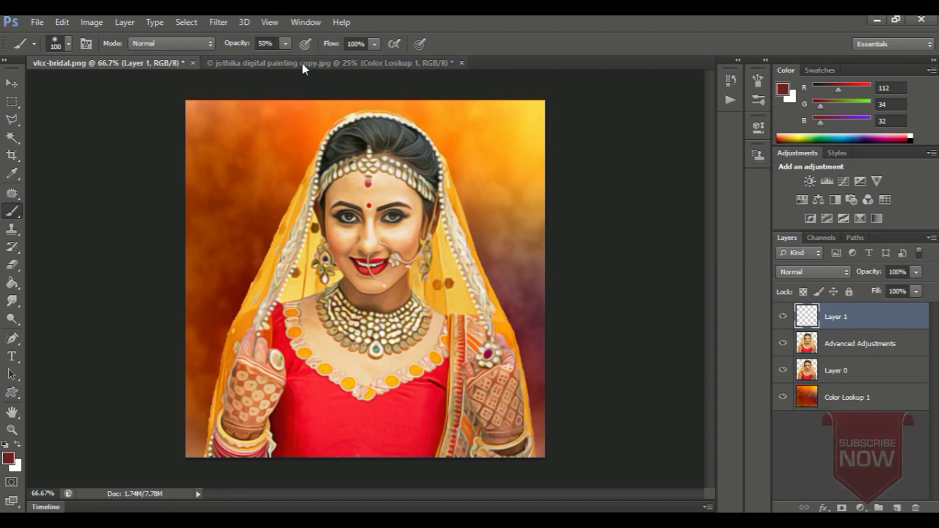
At 100% brush opacity, paint dark red and orange over the right hand, bangles and bottom edge.
left_click(261, 43)
type("100")
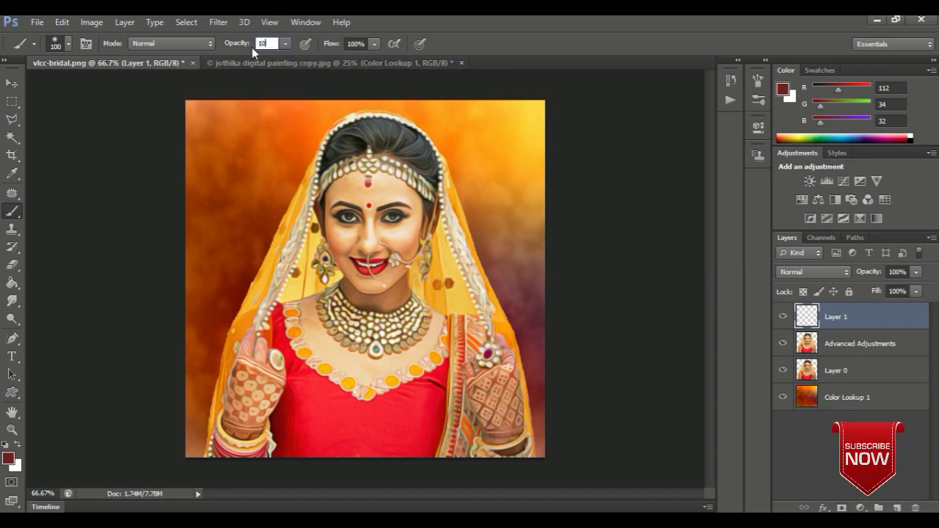
key("Return")
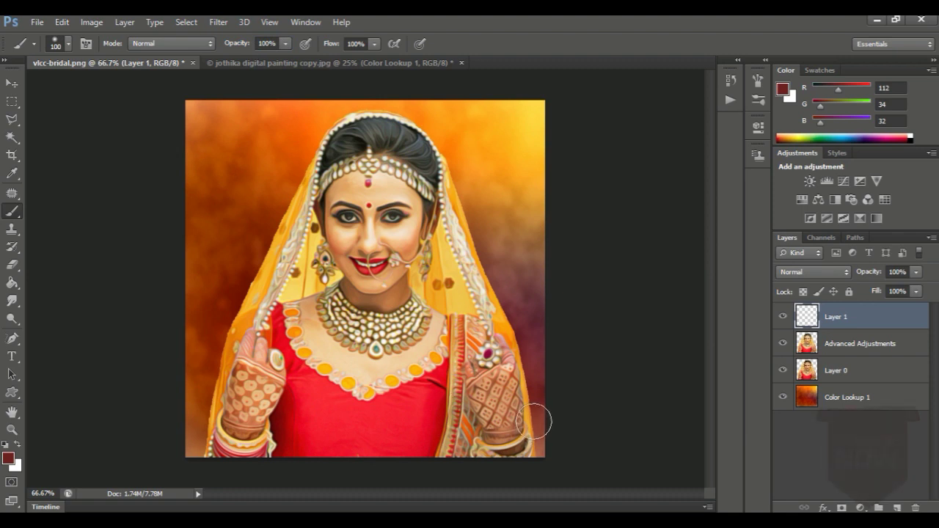
left_click_drag(533, 422, 454, 480)
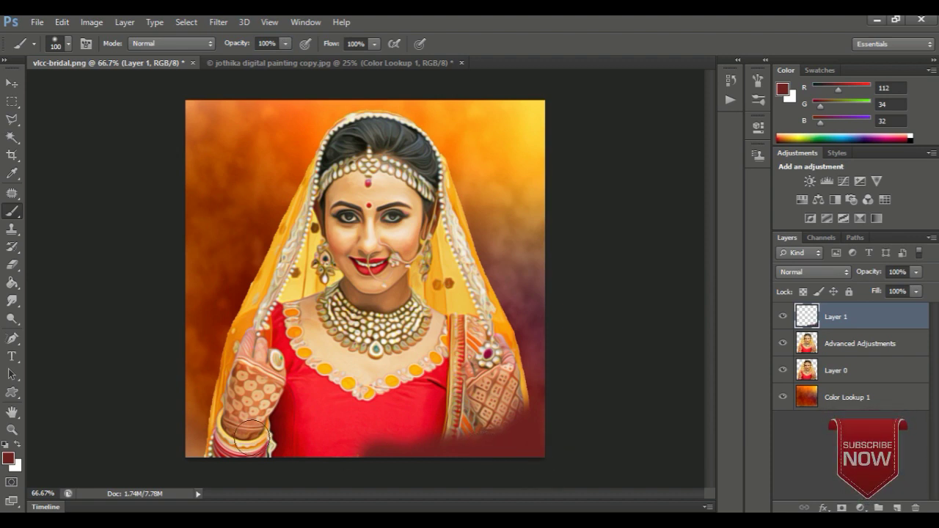
key("i")
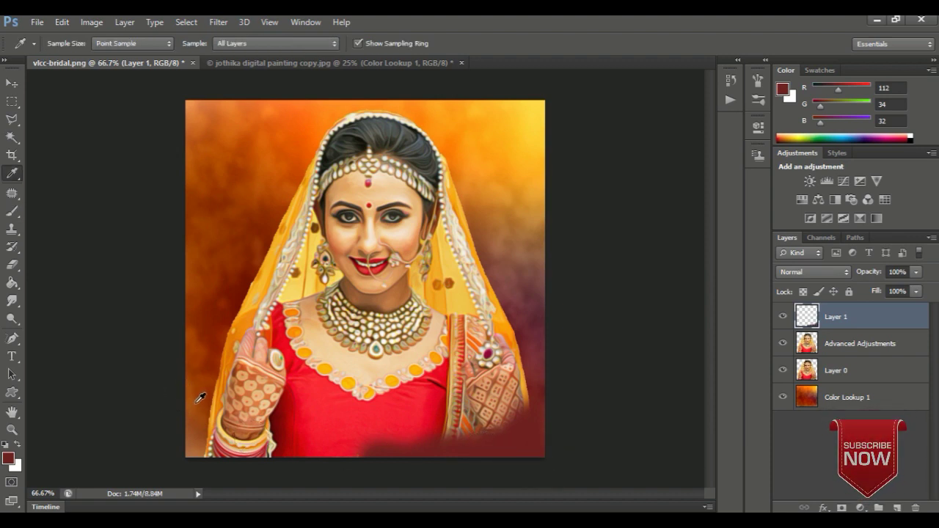
key("b")
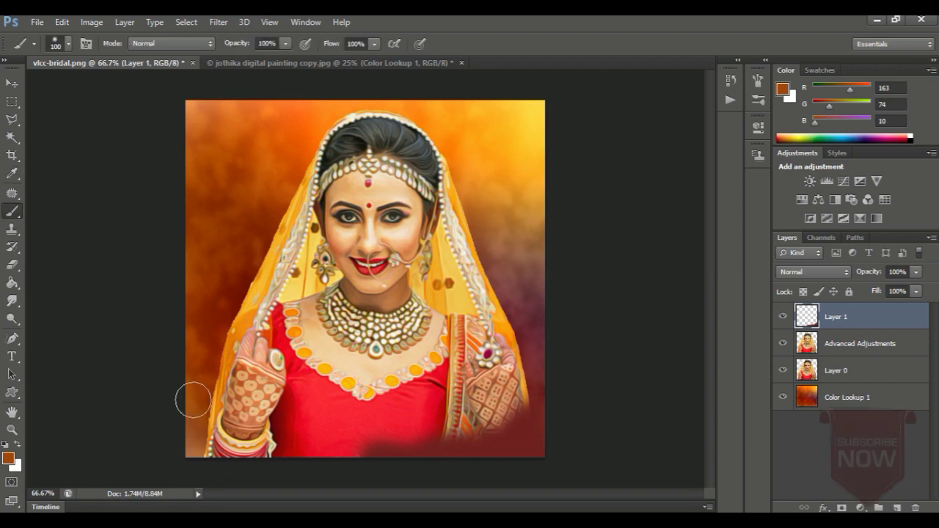
mouse_move(199, 427)
left_mouse_down()
mouse_move(220, 452)
mouse_move(302, 469)
mouse_move(258, 438)
left_mouse_up()
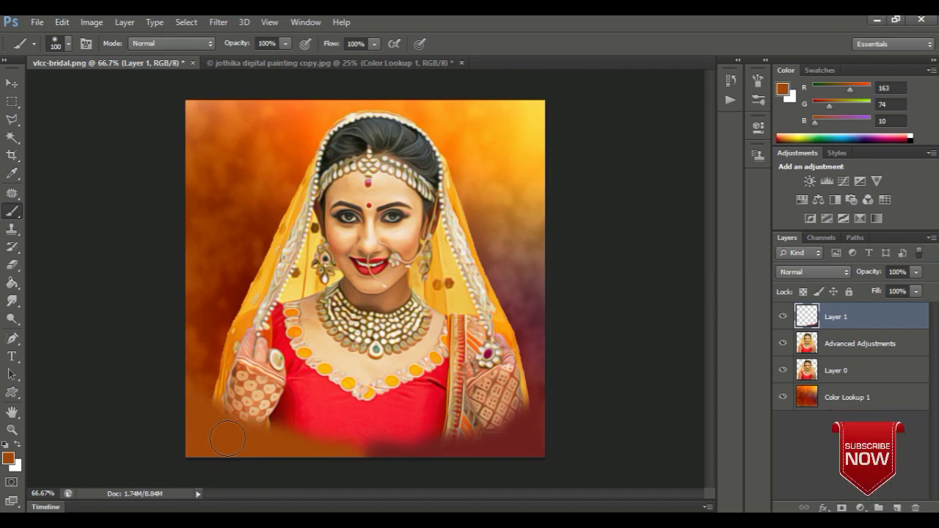
left_click_drag(384, 457, 504, 463)
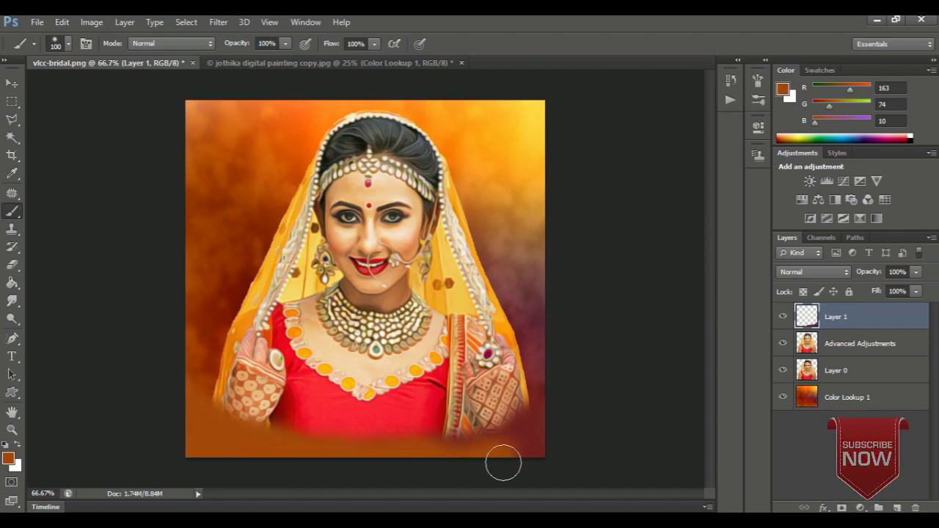
key("i")
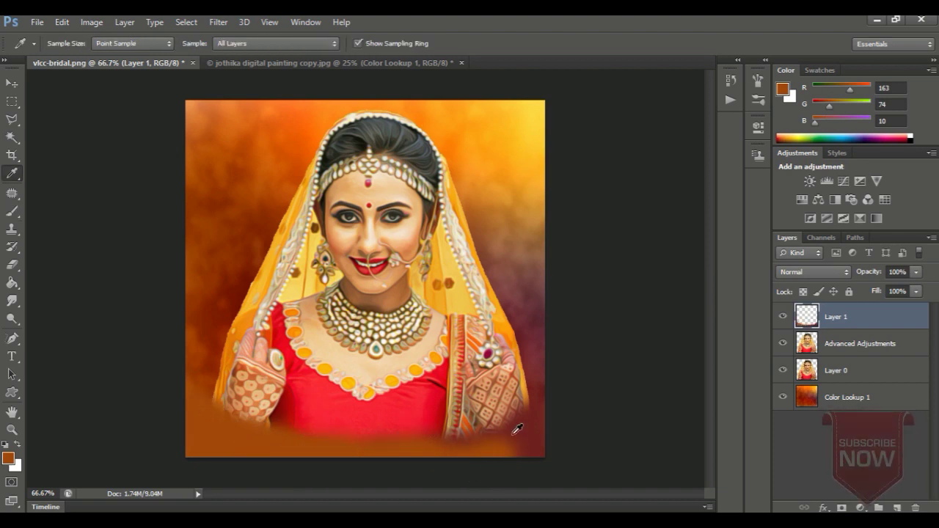
left_click(530, 433)
key("b")
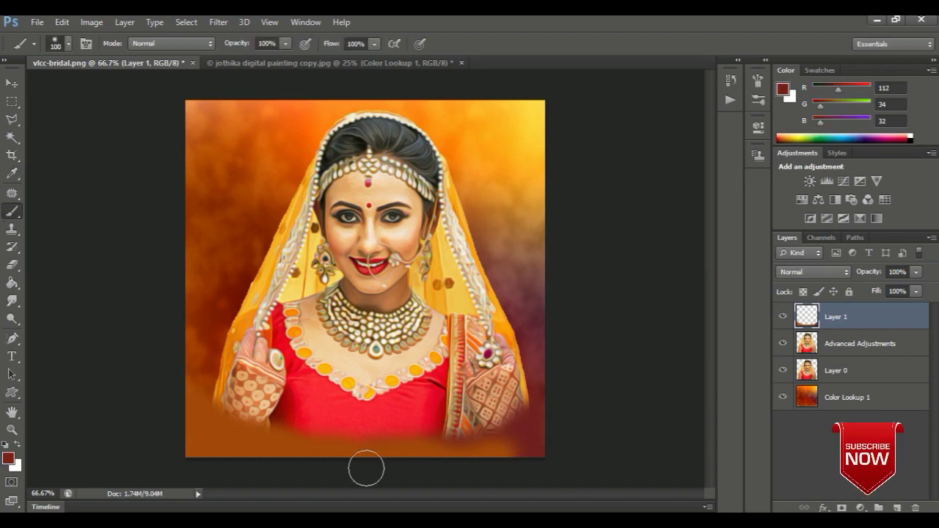
mouse_move(339, 461)
left_mouse_down()
mouse_move(363, 455)
mouse_move(229, 458)
left_mouse_up()
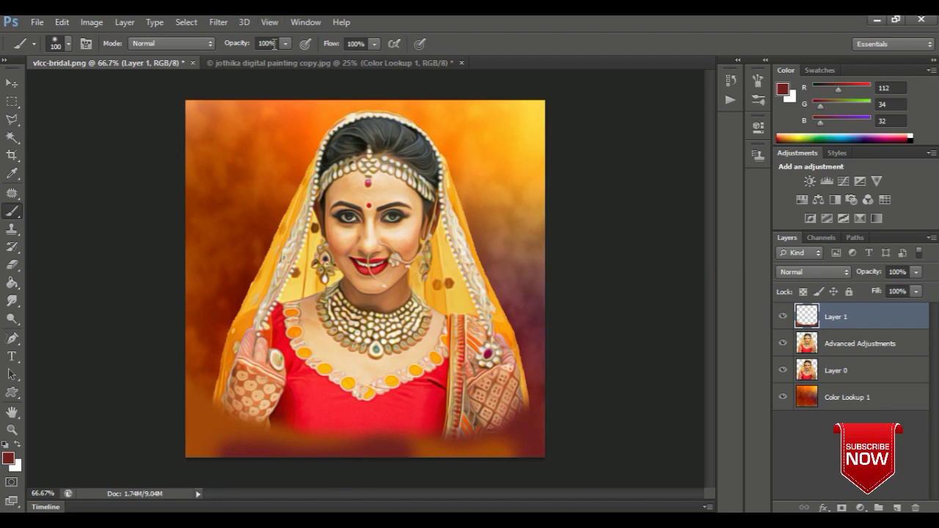
At 50% opacity, paint sampled orange over the lower-left hand and bottom edge.
type("50")
key("Return")
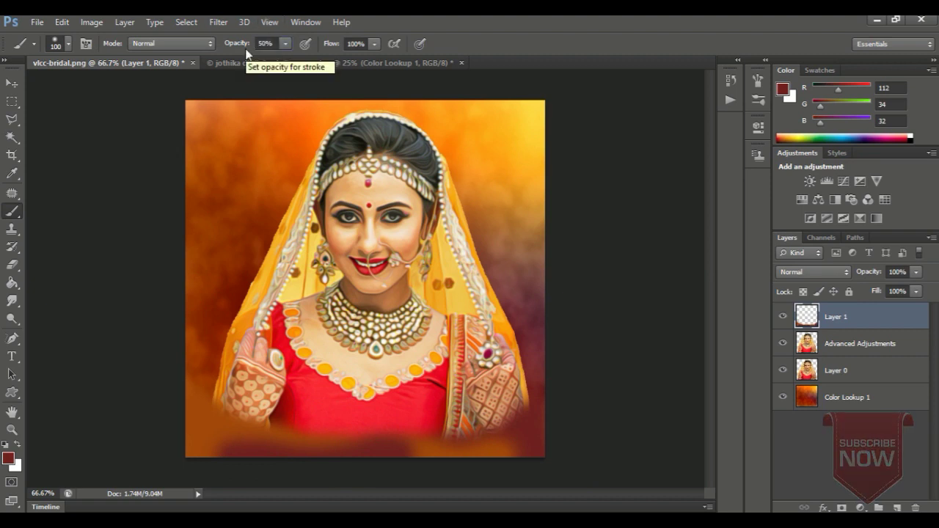
key("i")
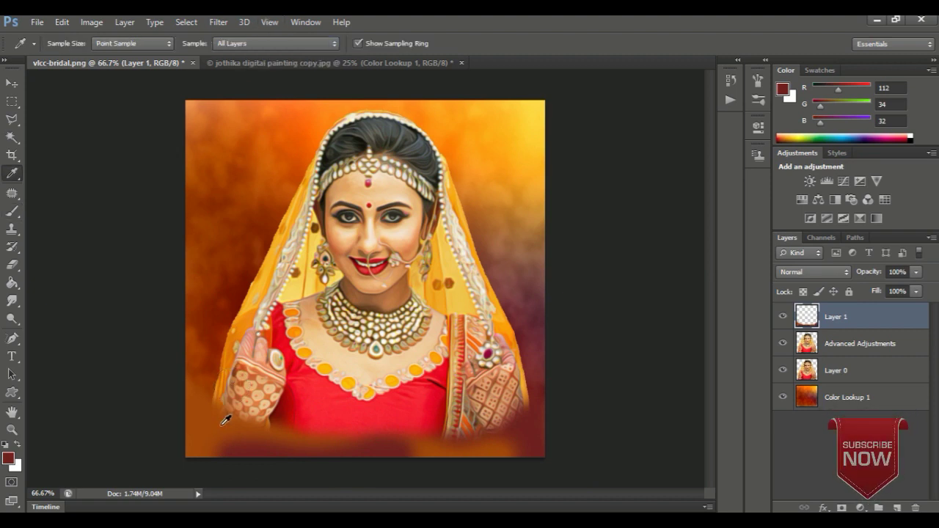
left_click(222, 423)
key("b")
left_click_drag(208, 402, 285, 420)
mouse_move(390, 440)
left_mouse_down()
mouse_move(426, 447)
mouse_move(231, 456)
left_mouse_up()
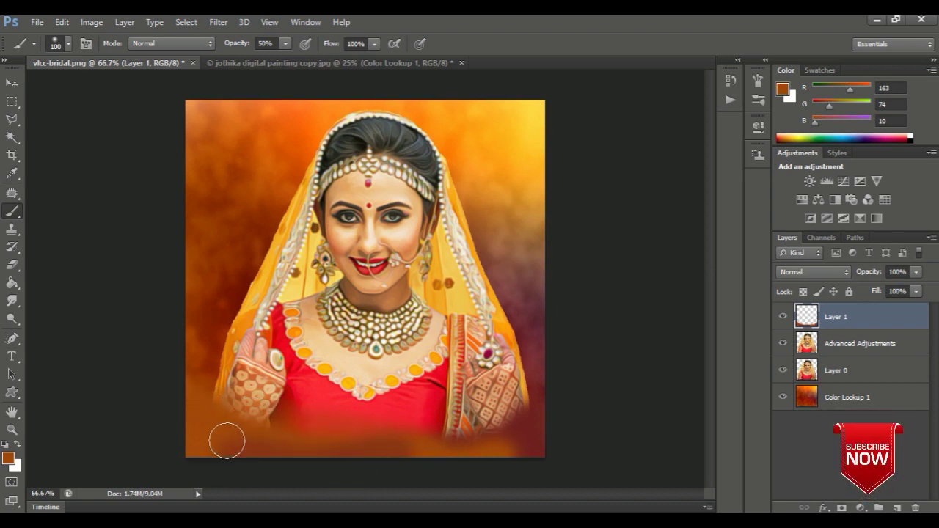
mouse_move(463, 463)
left_mouse_down()
mouse_move(505, 444)
mouse_move(477, 457)
left_mouse_up()
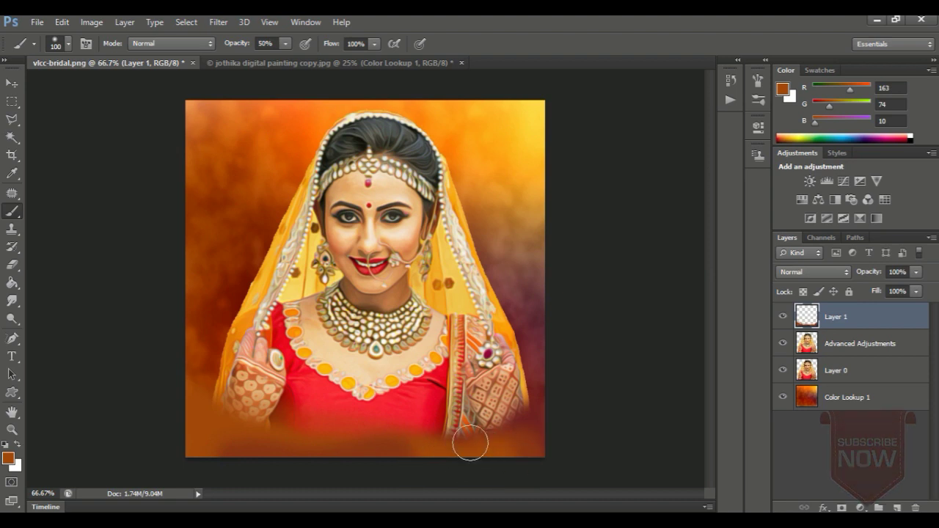
Brush maroon over the right hand and bottom-left corner, plus faint orange lower right.
left_click(540, 418, "alt")
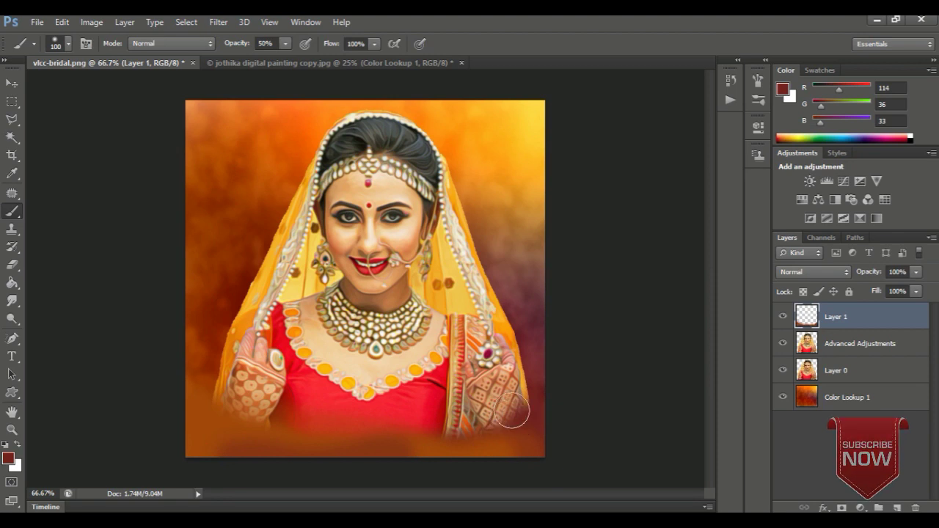
mouse_move(519, 419)
left_mouse_down()
mouse_move(234, 433)
mouse_move(484, 432)
left_mouse_up()
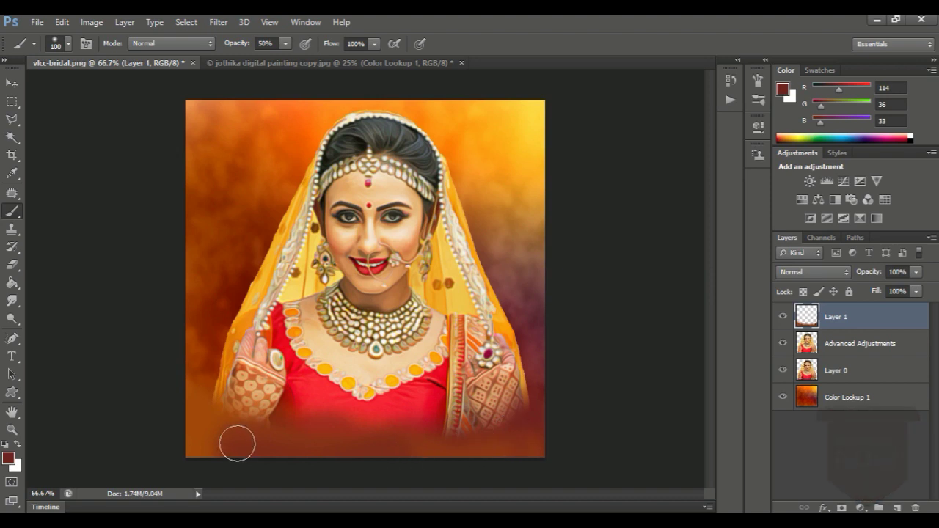
left_click_drag(181, 433, 200, 443)
key("i")
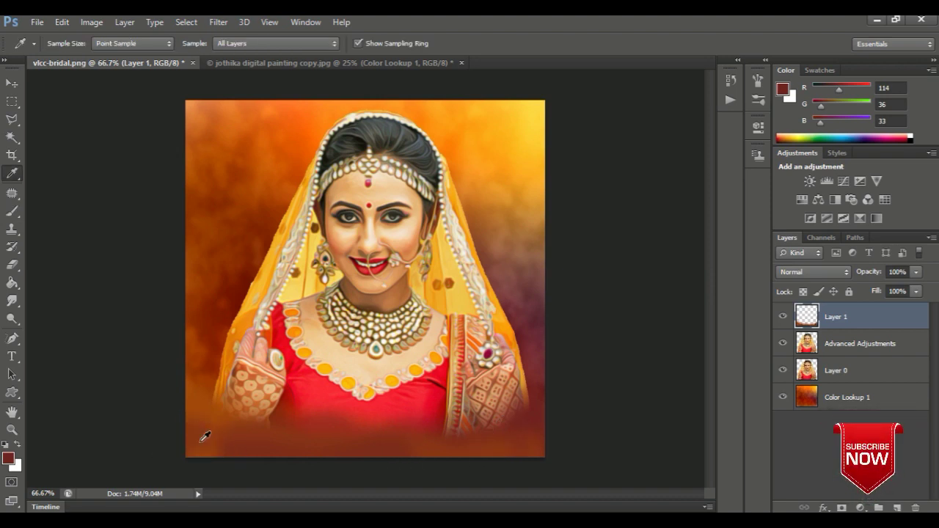
left_click(198, 400)
key("b")
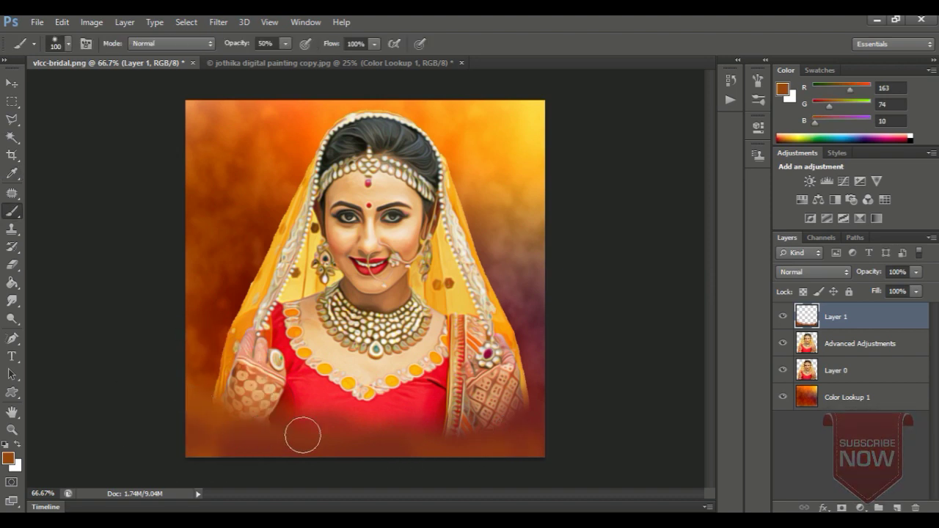
mouse_move(408, 451)
left_mouse_down()
mouse_move(478, 444)
mouse_move(469, 430)
mouse_move(497, 399)
mouse_move(530, 402)
mouse_move(463, 433)
mouse_move(538, 441)
mouse_move(537, 364)
mouse_move(535, 388)
mouse_move(467, 436)
mouse_move(369, 447)
mouse_move(262, 428)
mouse_move(248, 436)
mouse_move(298, 421)
mouse_move(319, 441)
mouse_move(284, 450)
mouse_move(474, 452)
left_mouse_up()
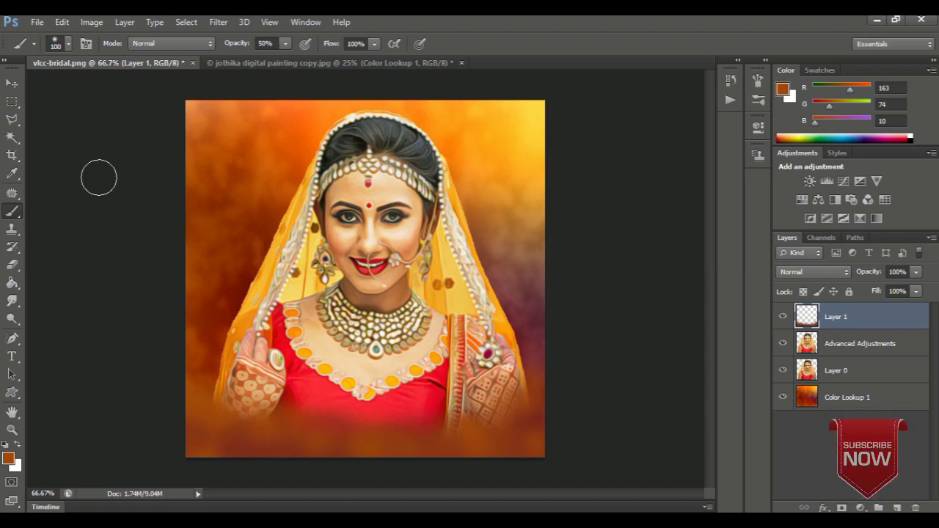
Add an empty Layer 2 on top and zoom to 200% on the bride's face.
left_click(12, 83)
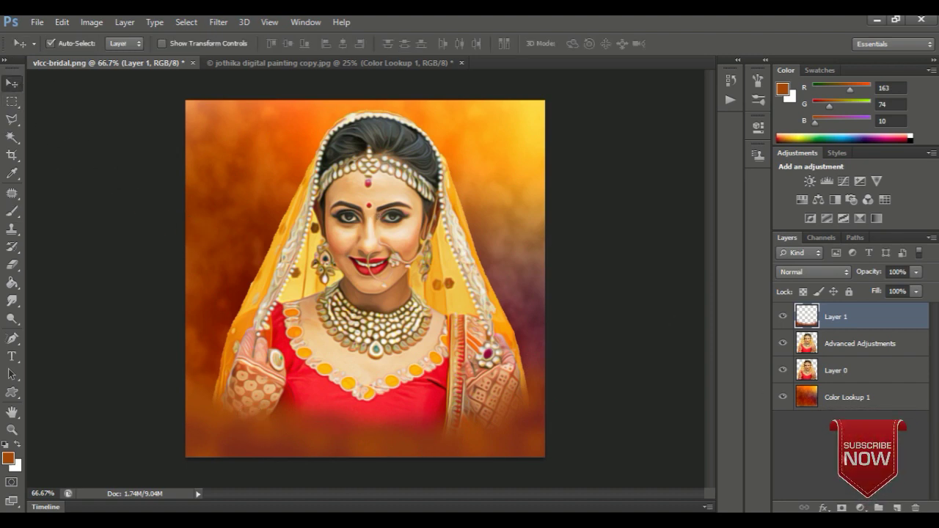
left_click(897, 508)
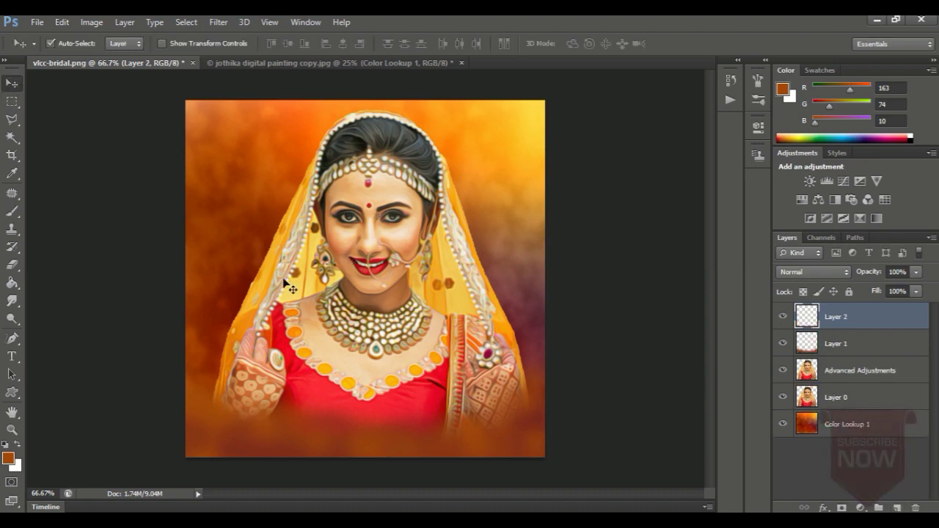
left_click(13, 430)
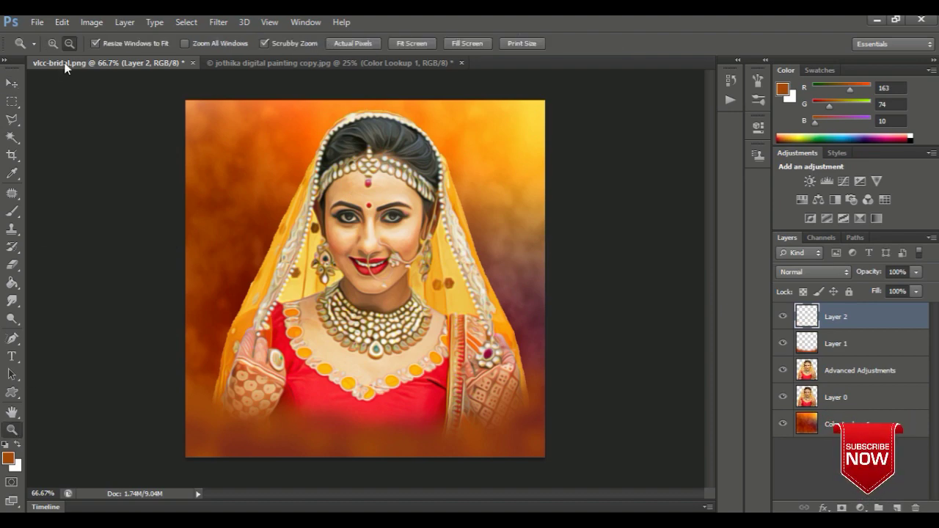
left_click(360, 249)
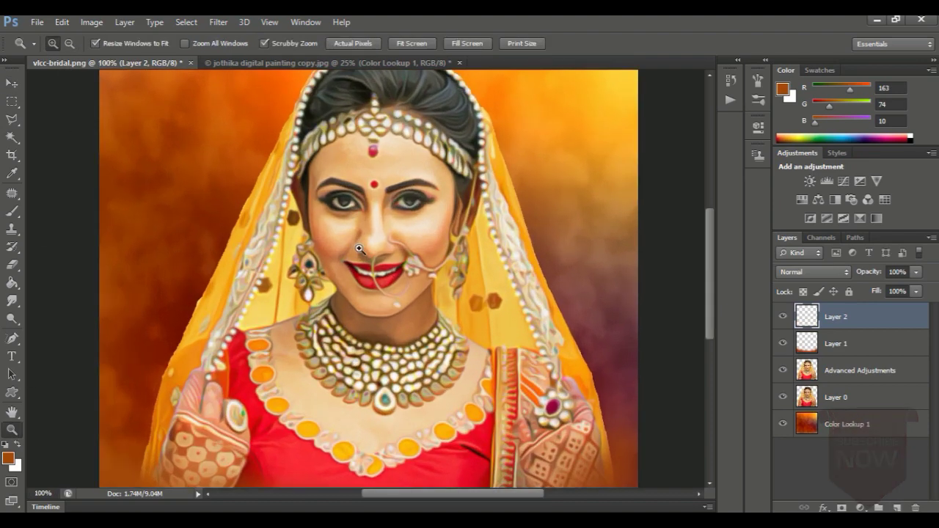
left_click(359, 249)
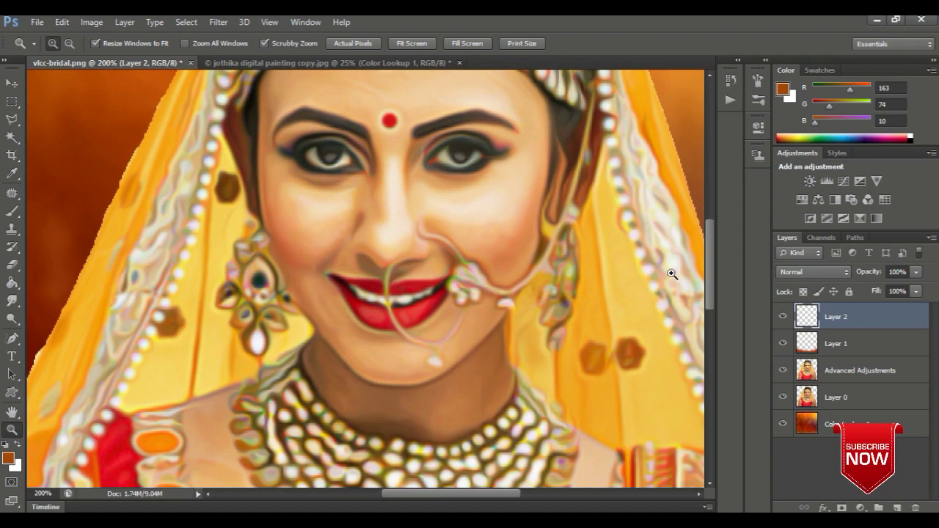
left_click_drag(707, 273, 710, 258)
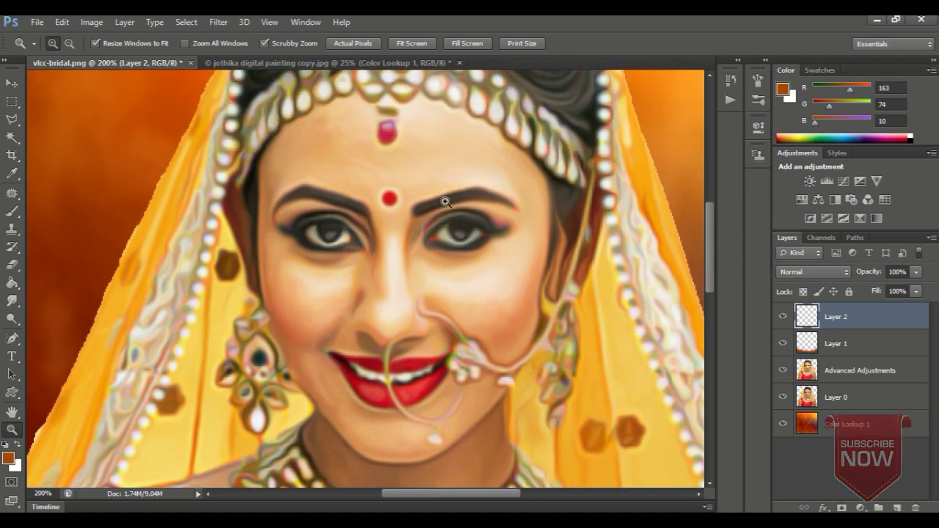
left_click(10, 215)
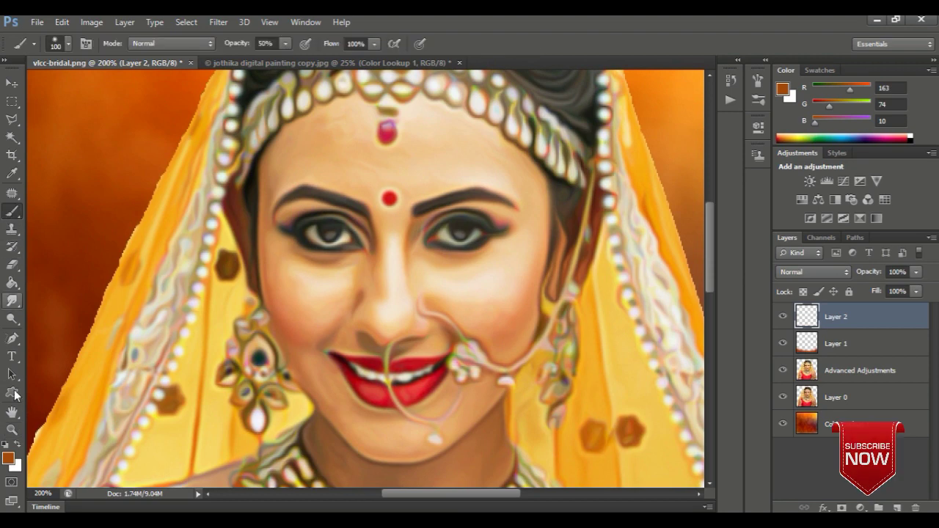
Set the foreground colour to crimson pink, RGB 254/19/75 (fe134b).
left_click(8, 459)
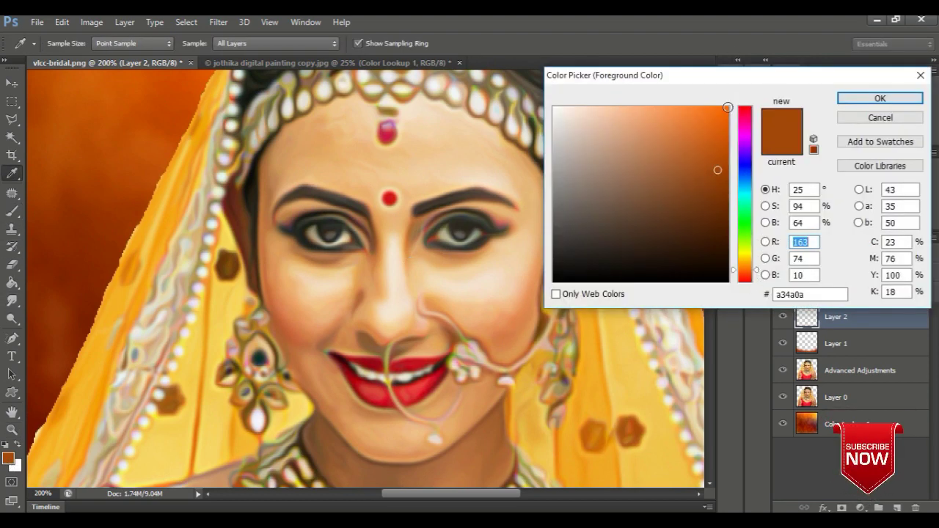
left_click(728, 107)
left_click(766, 242)
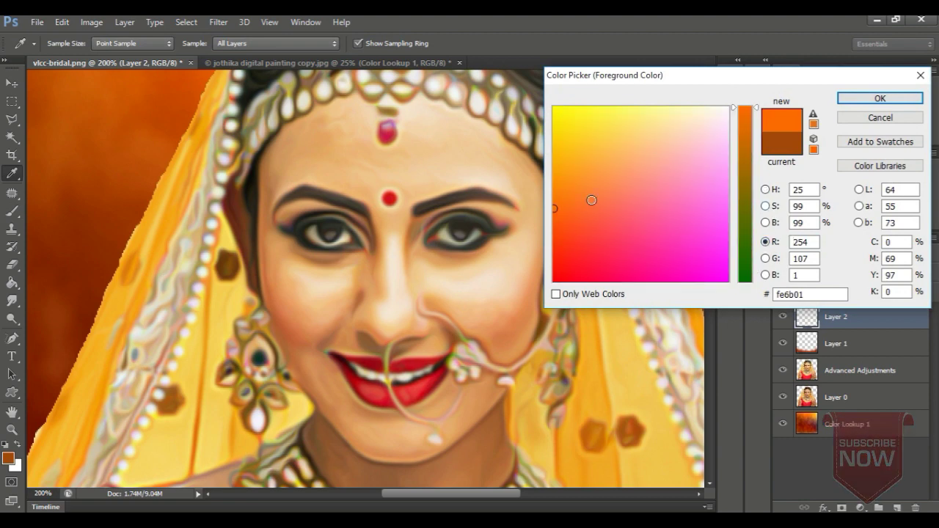
left_click(605, 269)
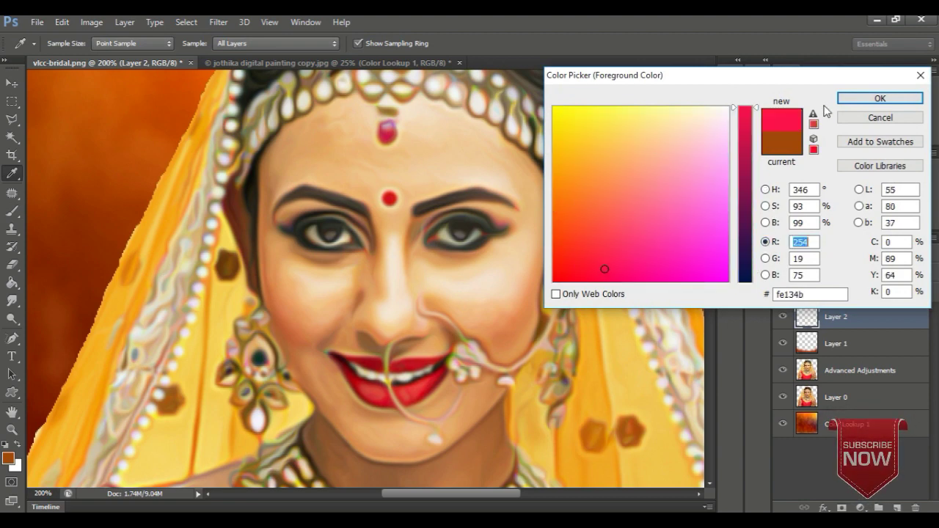
left_click(879, 98)
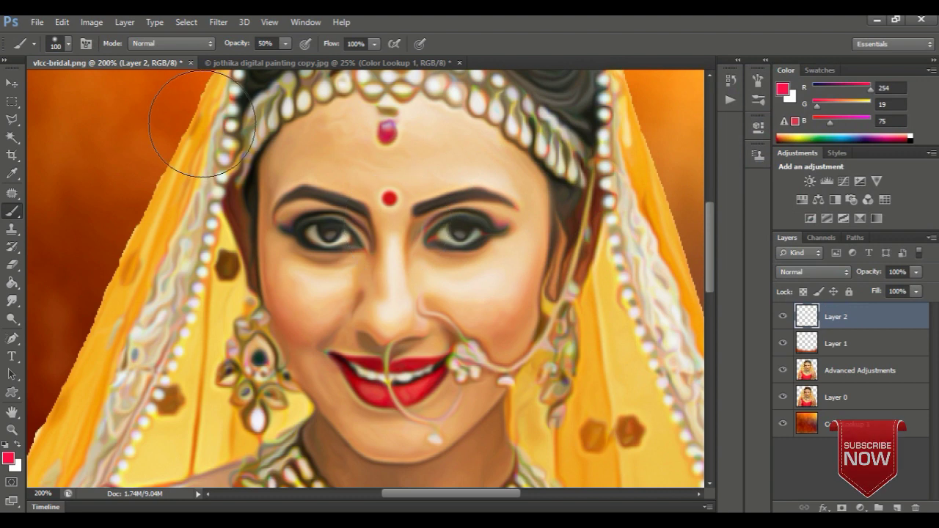
Set a 15 px brush at 10% opacity and paint a faint pink patch on the forehead.
left_click(66, 44)
left_click(128, 70)
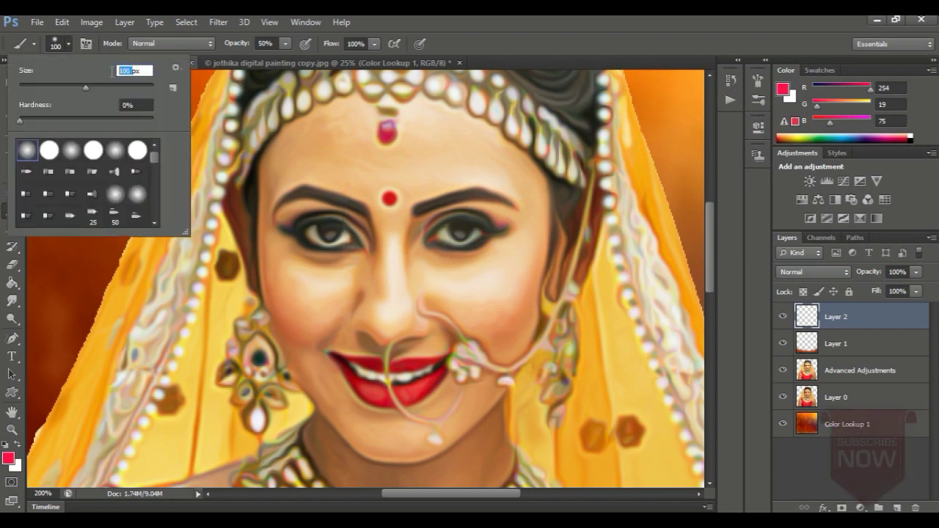
type("15")
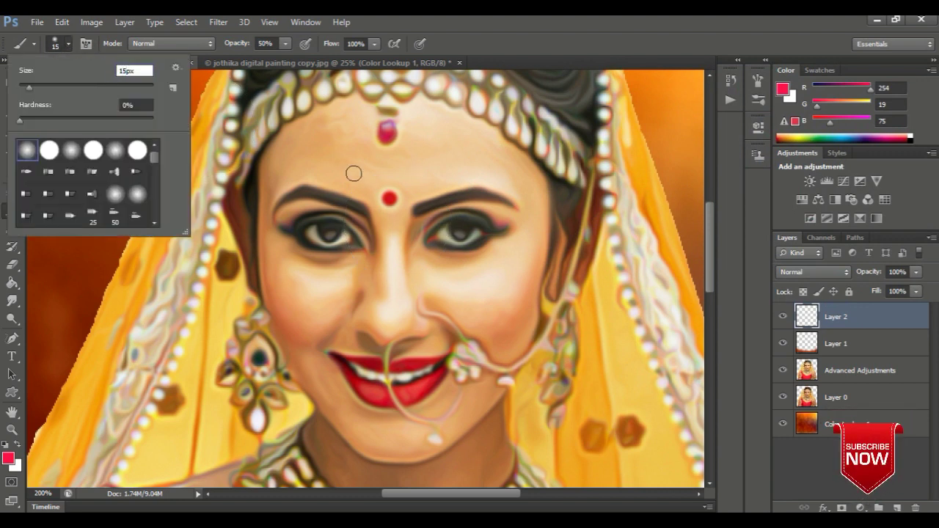
left_click(275, 44)
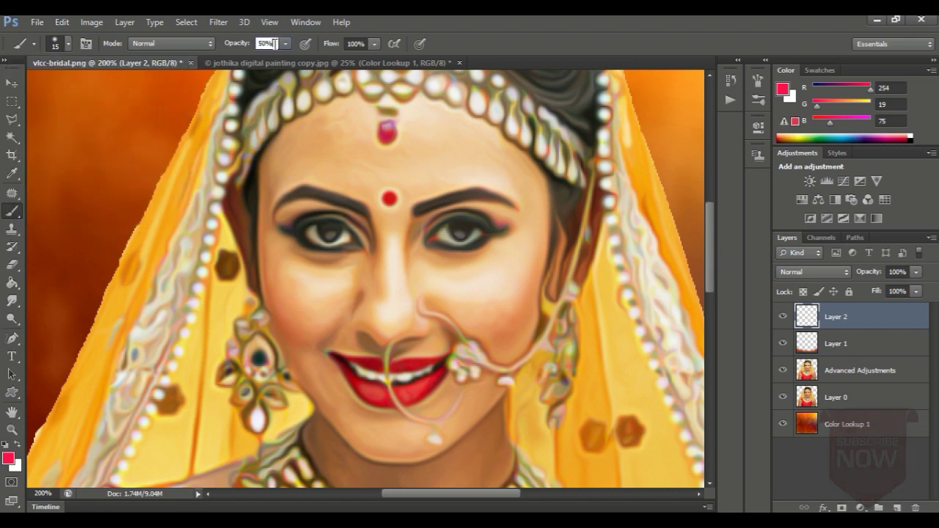
type("10")
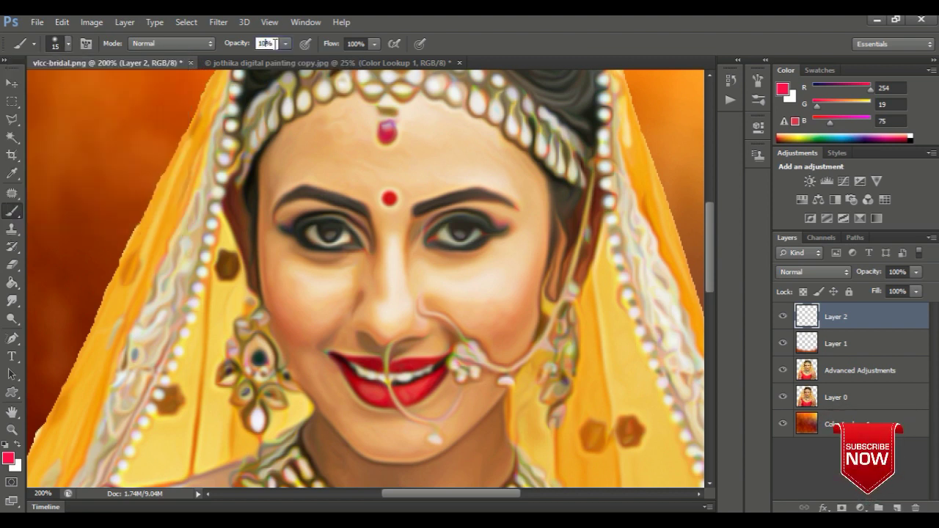
key("Return")
left_click_drag(331, 149, 325, 151)
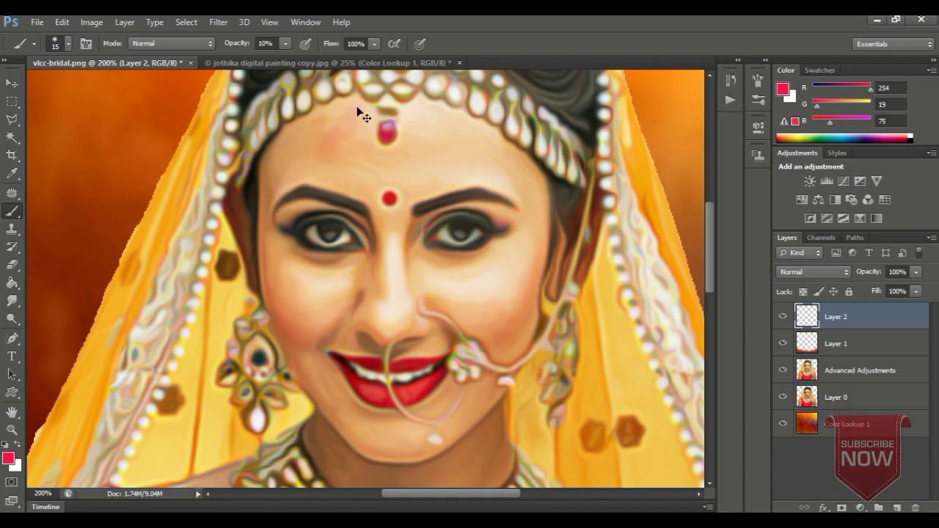
Lower the brush opacity to 4% for an even fainter tint.
left_click(286, 44)
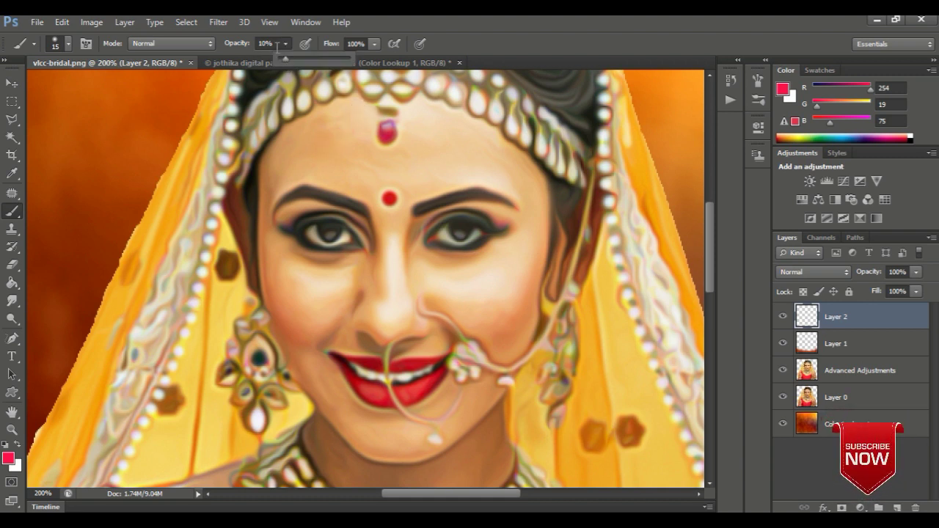
left_click(274, 44)
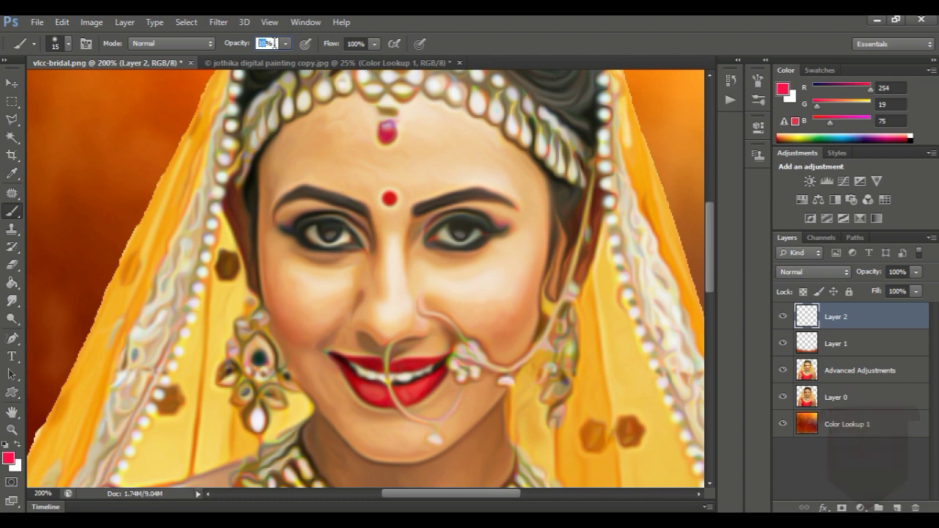
type("4")
key("Return")
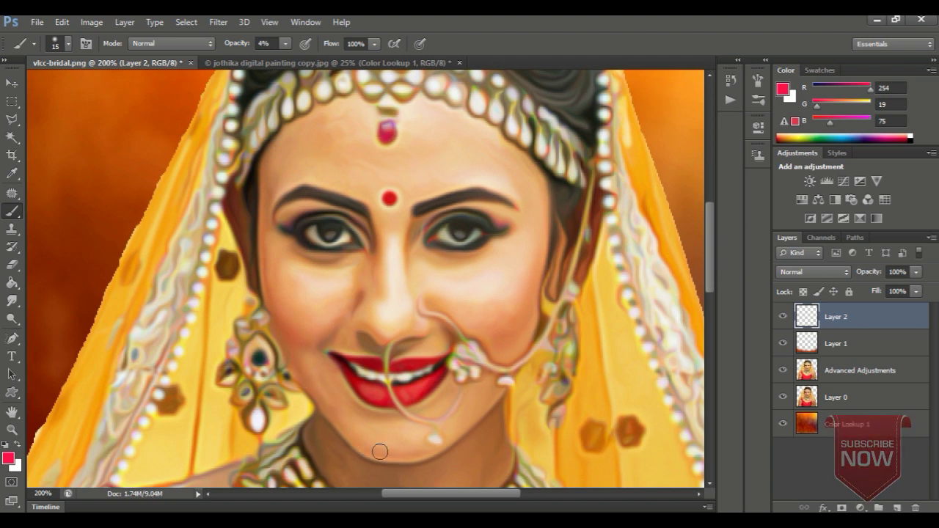
Change Layer 2's blend mode from Normal to Color, then bring the neck into view.
left_click(812, 270)
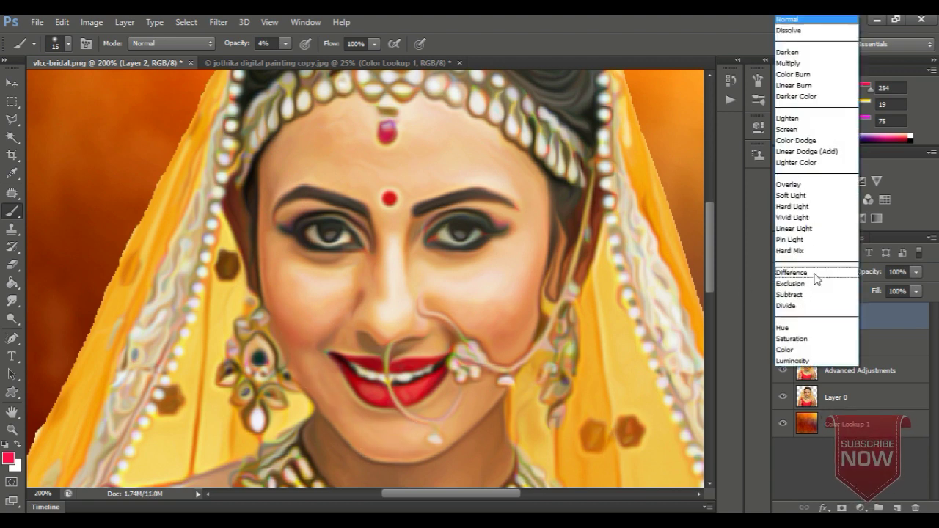
left_click(809, 353)
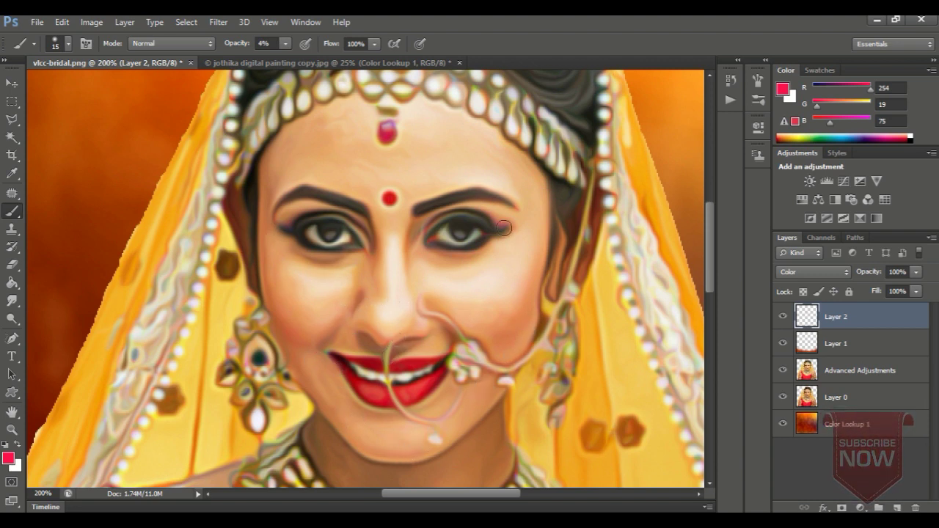
left_click_drag(709, 243, 709, 307)
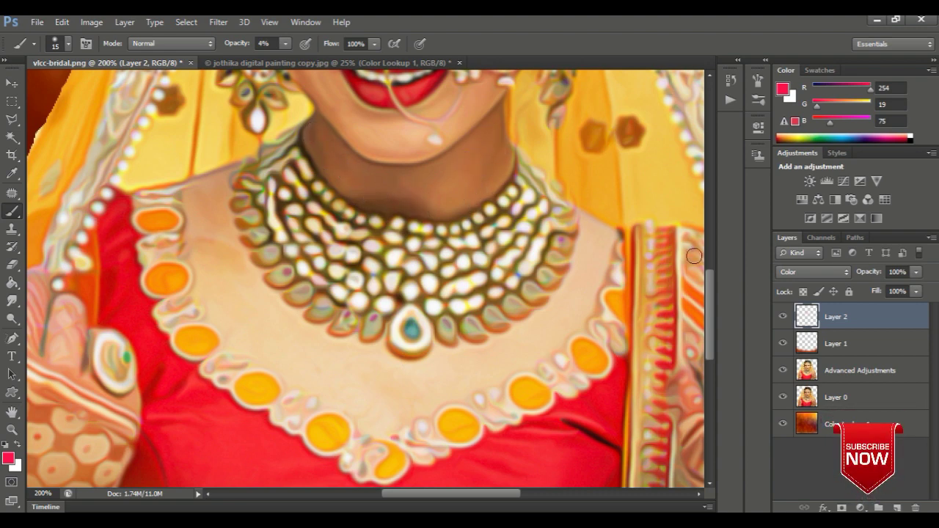
Zoom out until the whole portrait fits at 66.7%, then return to the Move tool.
left_click(11, 429)
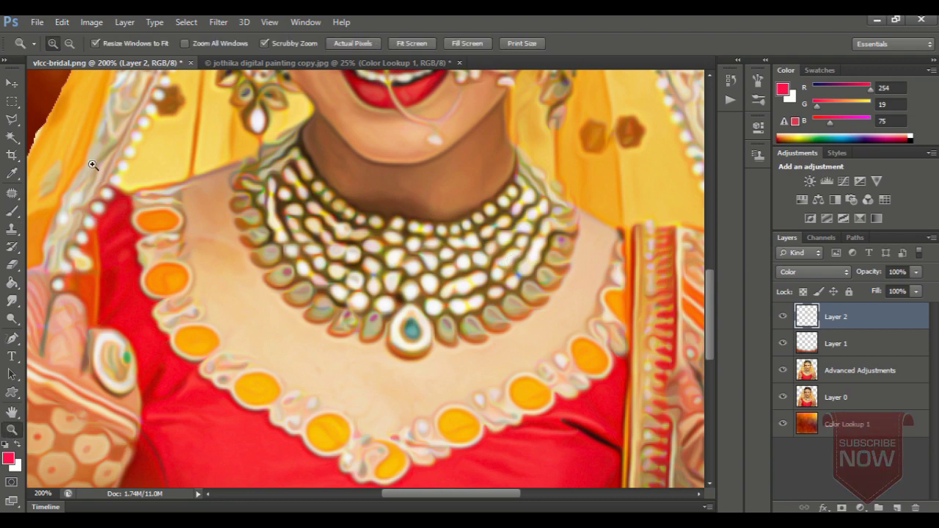
left_click(65, 43)
left_click(316, 217)
left_click(316, 217)
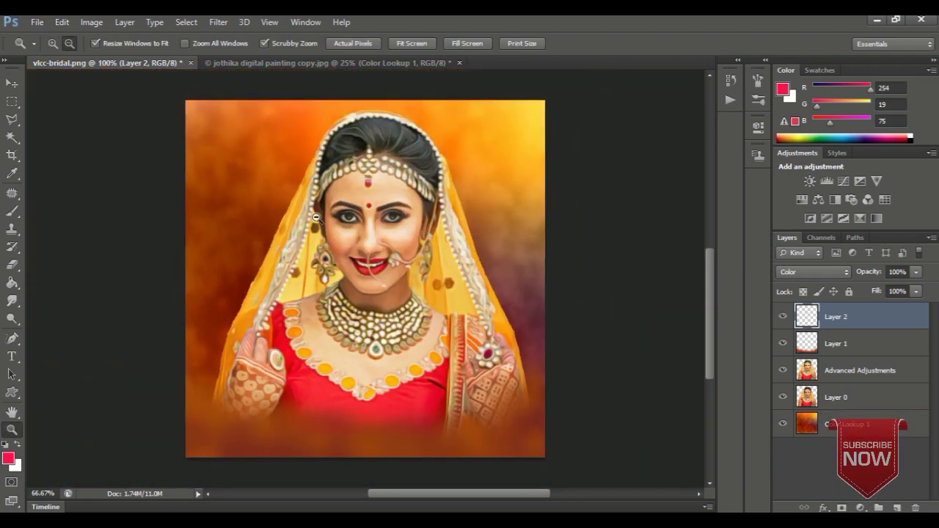
left_click(12, 83)
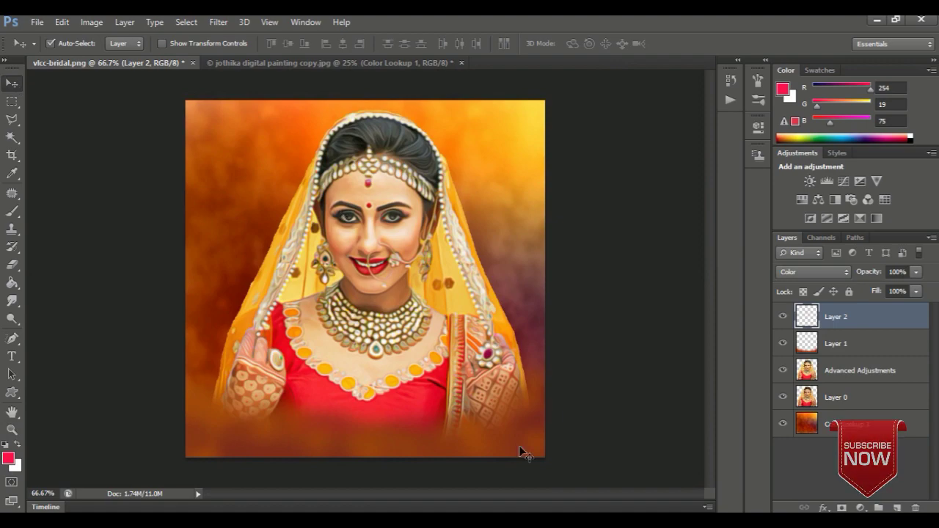